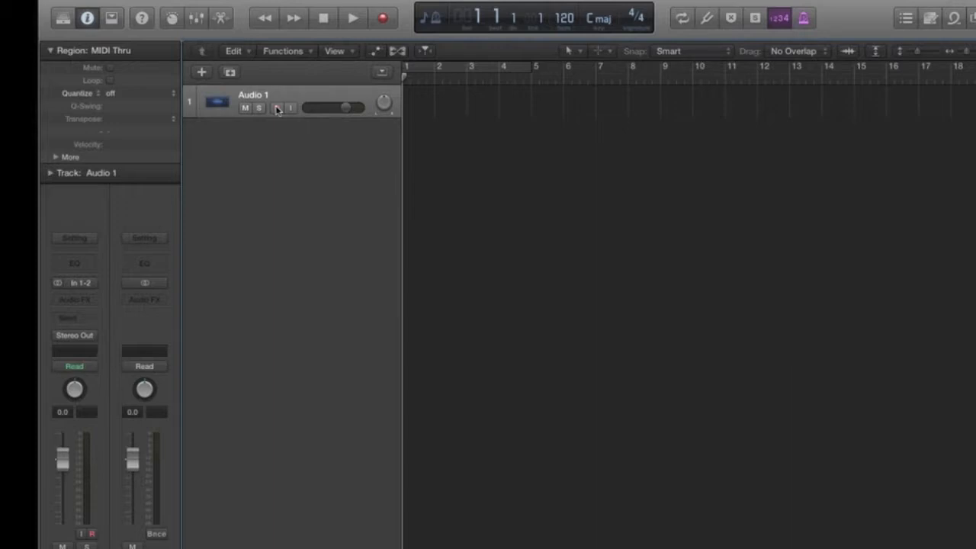
# Import the audio file "1-02 Cry Me A River" onto the Audio 1 track at bar 1.
pyautogui.click(277, 108)
pyautogui.moveTo(105, 1)
pyautogui.mouseDown()
pyautogui.moveTo(130, 0)
pyautogui.moveTo(109, 1)
pyautogui.mouseUp()
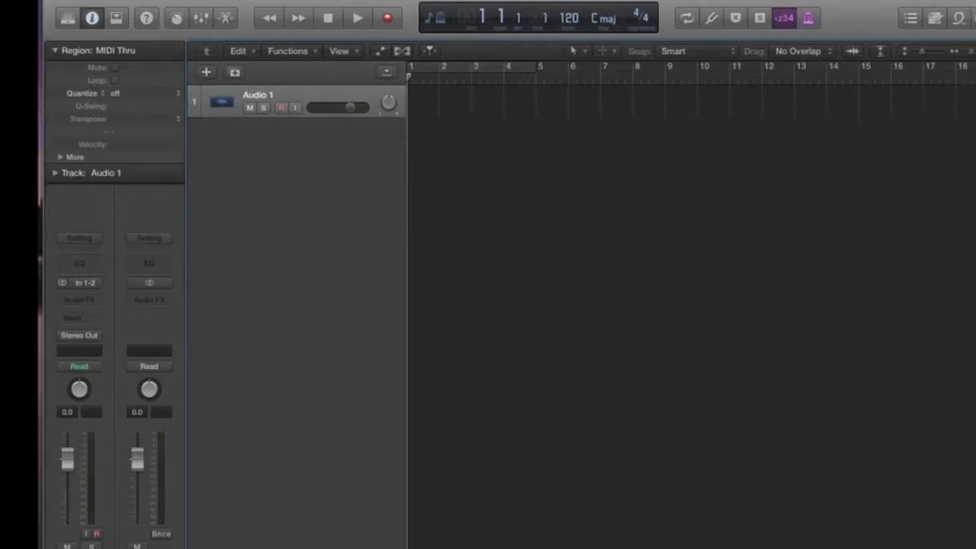
pyautogui.click(149, 1)
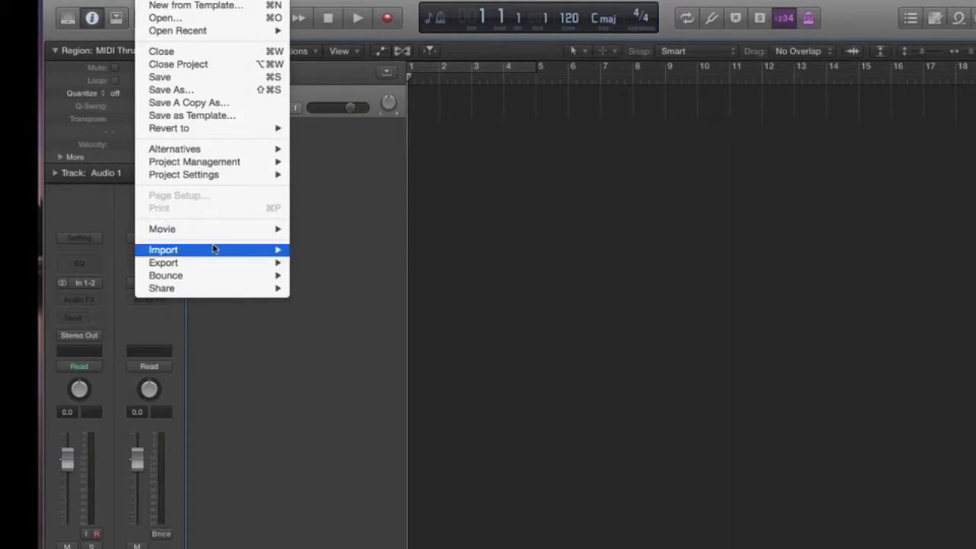
pyautogui.moveTo(216, 249)
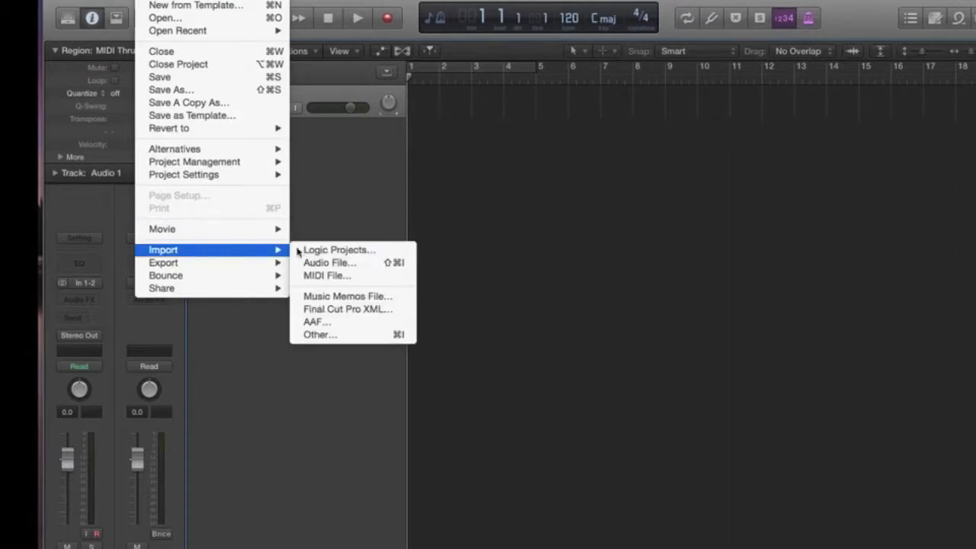
pyautogui.click(330, 263)
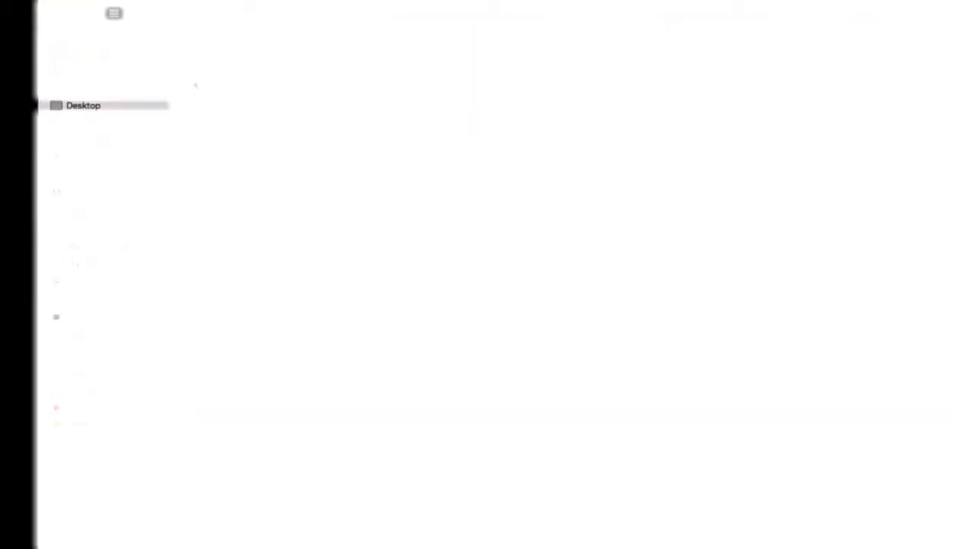
pyautogui.click(230, 51)
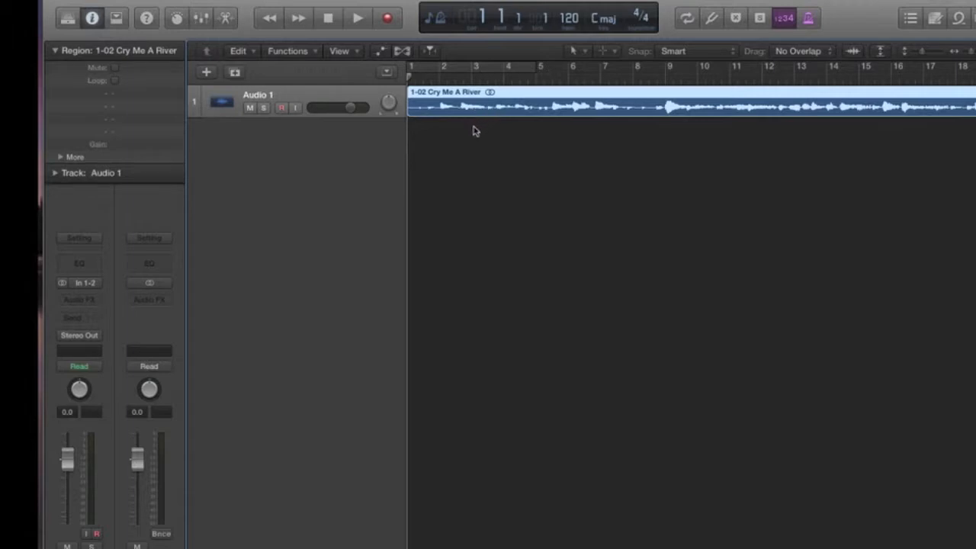
# Listen to the imported song's opening and examine its enlarged waveform to locate where the phrase to loop starts and ends.
pyautogui.press('space')
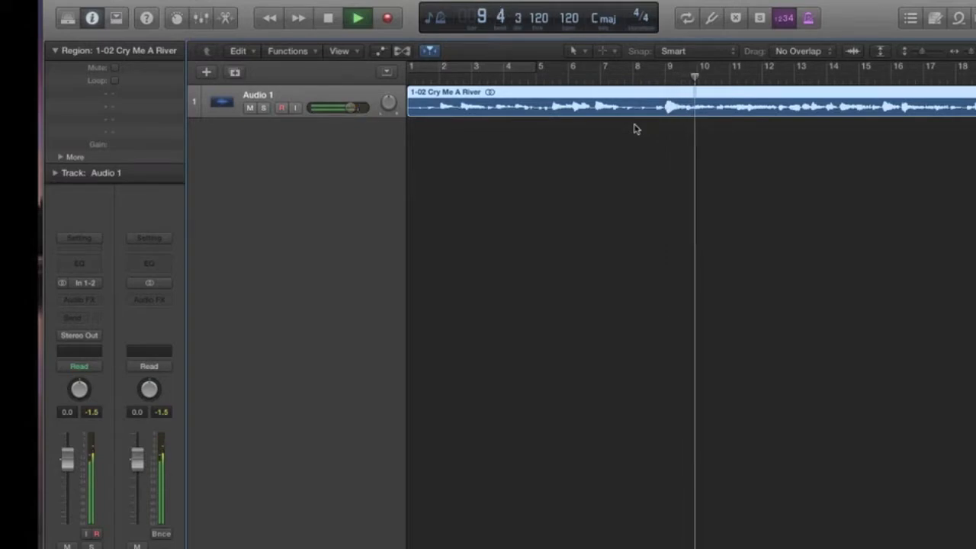
pyautogui.press('space')
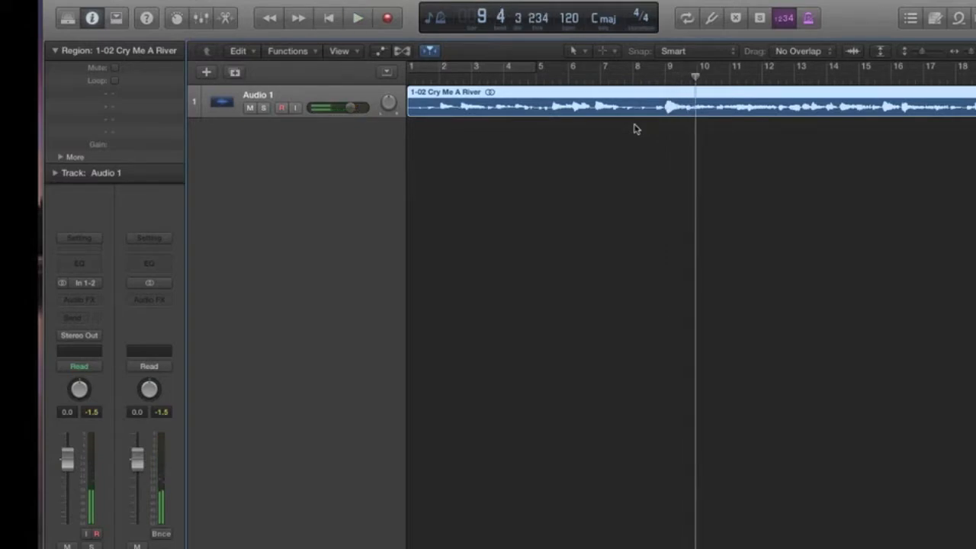
pyautogui.press('z')
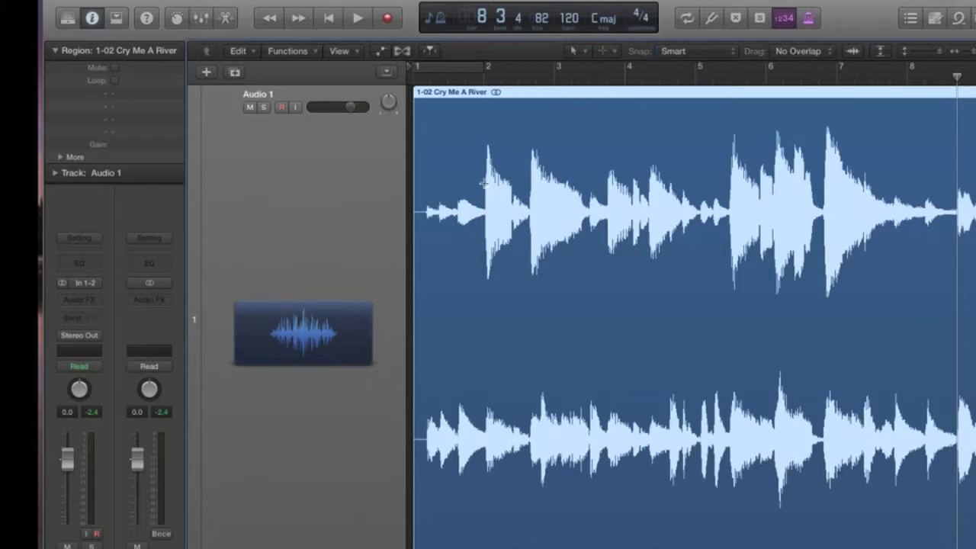
pyautogui.press('Return')
pyautogui.press('space')
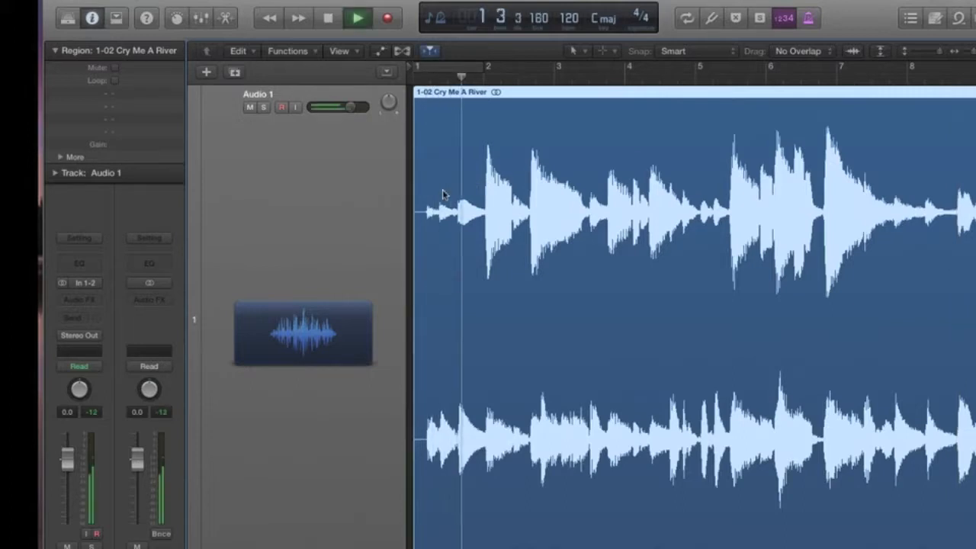
pyautogui.press('space')
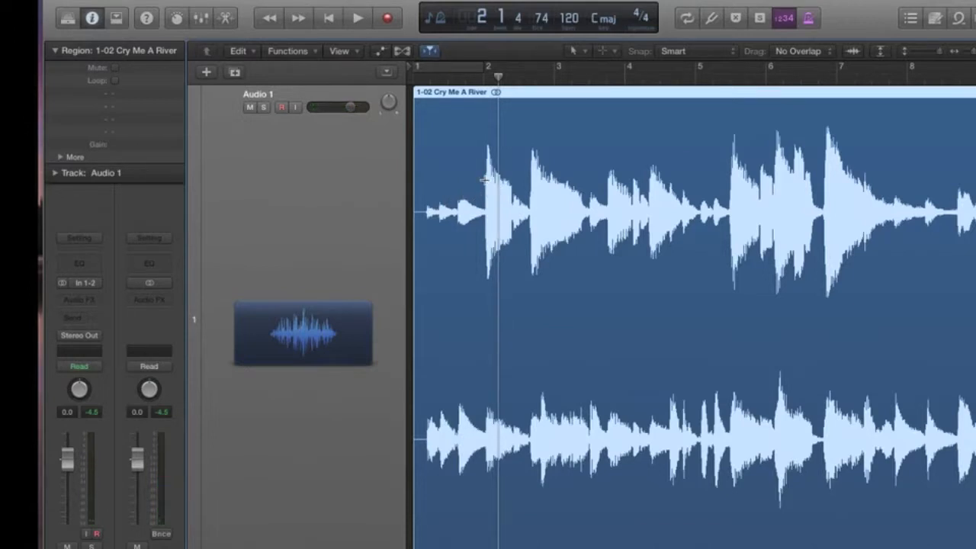
# Marquee-select the phrase from the transient near bar 2 to late in bar 8, and set the cycle range to that selection.
pyautogui.click(484, 180)
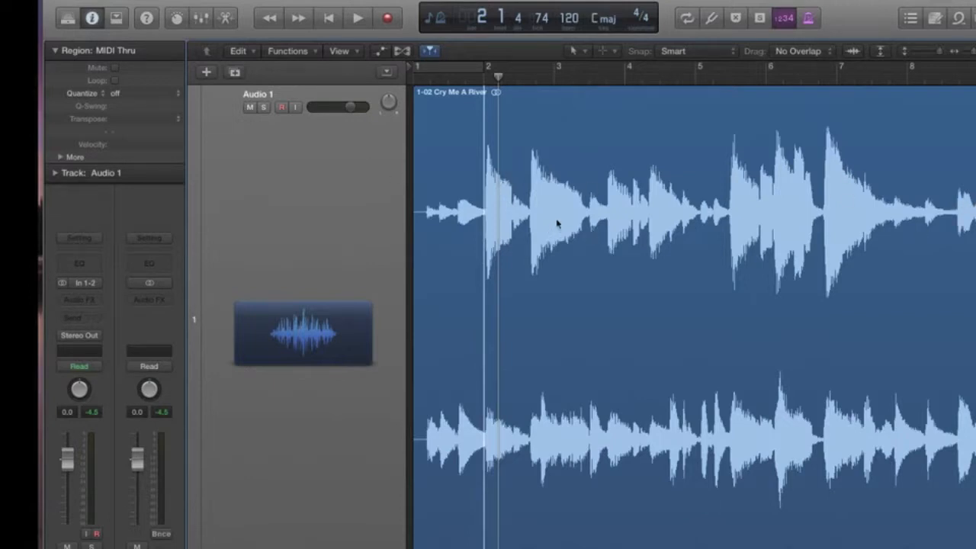
pyautogui.click(491, 258)
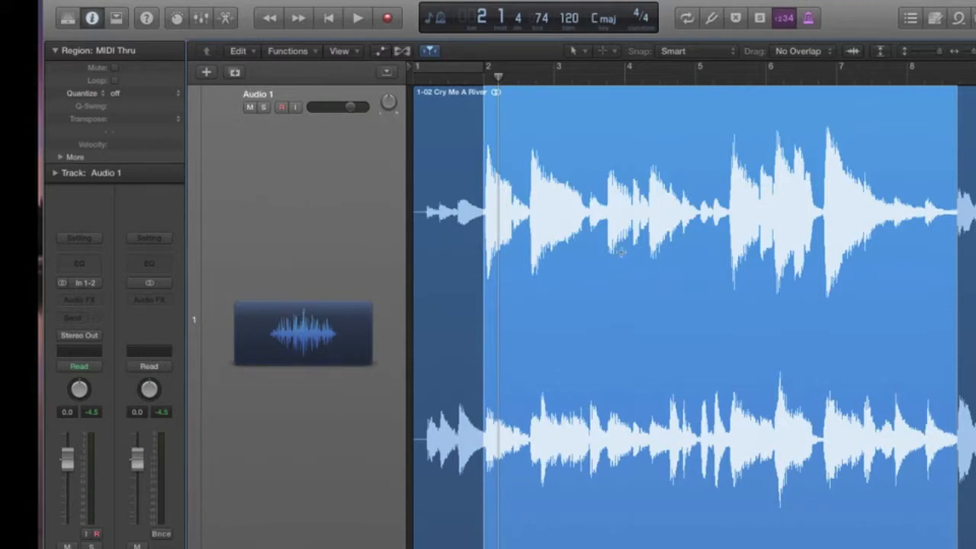
pyautogui.press('super+u')
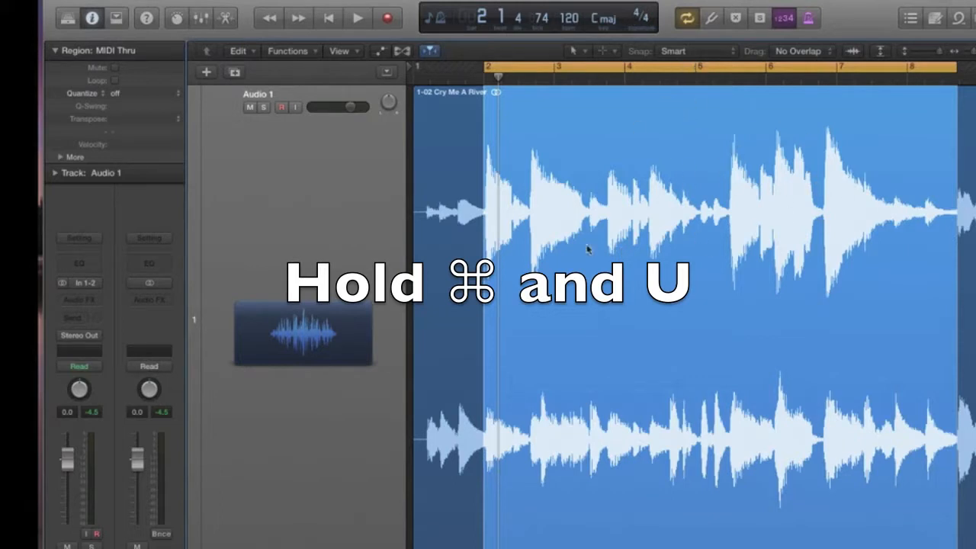
# Audition the looped phrase and crop the audio region to the marquee selection.
pyautogui.press('space')
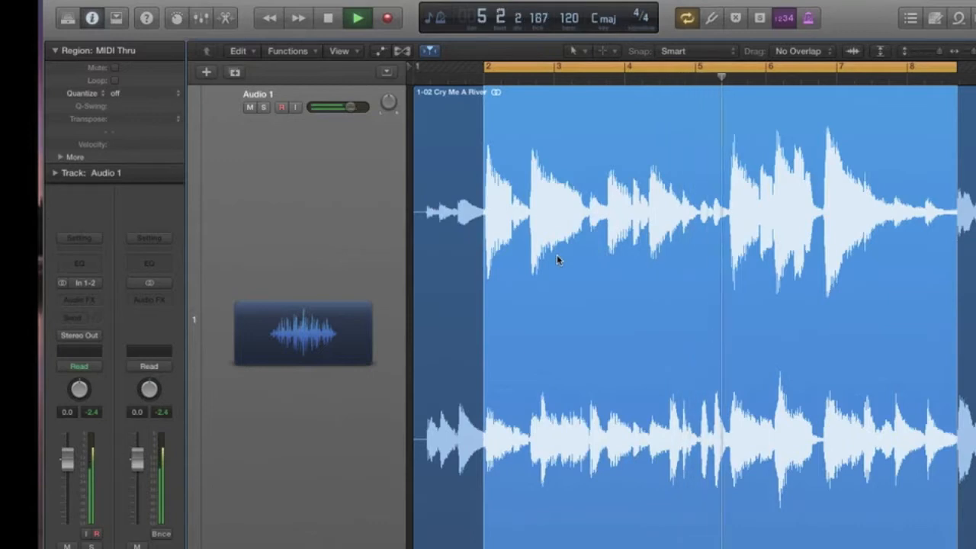
pyautogui.press('space')
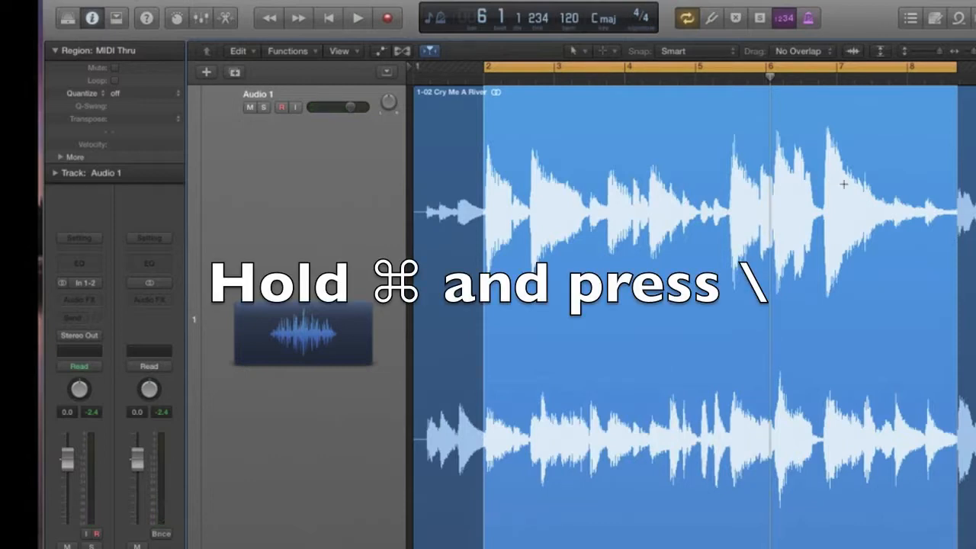
pyautogui.press('super+backslash')
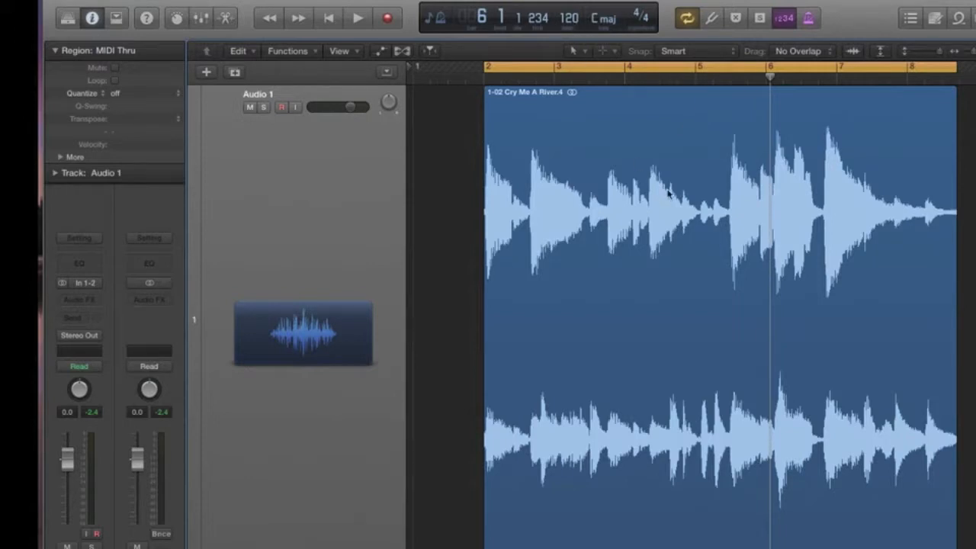
# Open the cropped region in the audio file editor and shorten the cycle range to four bars, from bar 2 to bar 6.
pyautogui.click(619, 148)
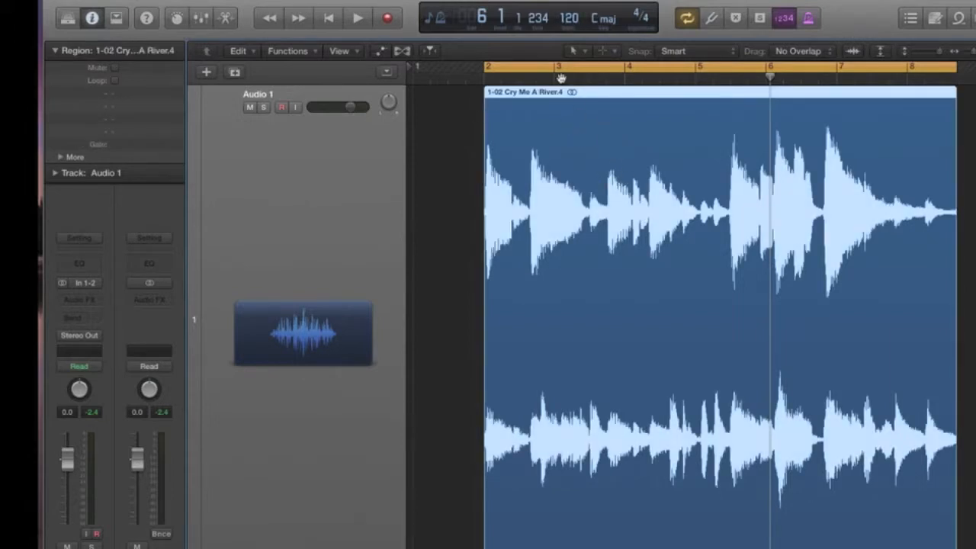
pyautogui.doubleClick(608, 125)
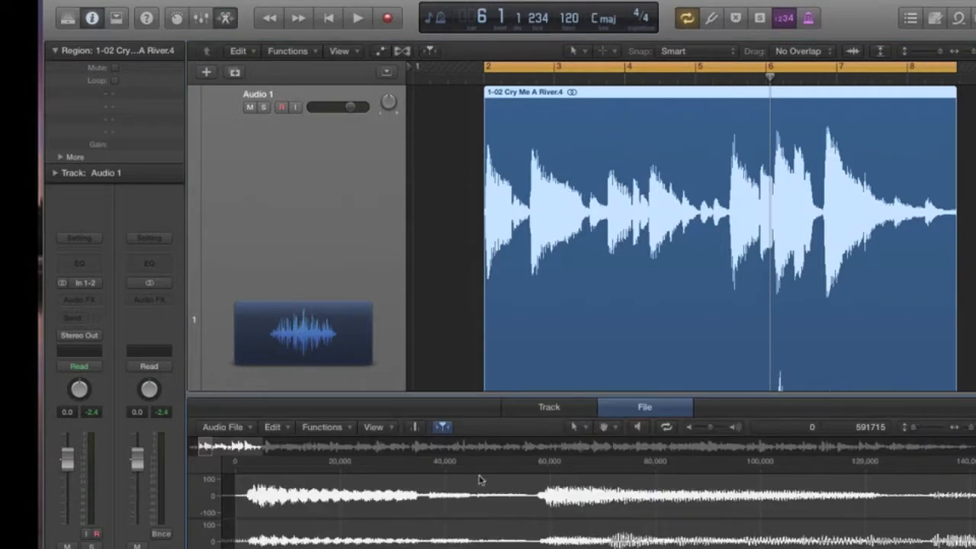
pyautogui.click(349, 429)
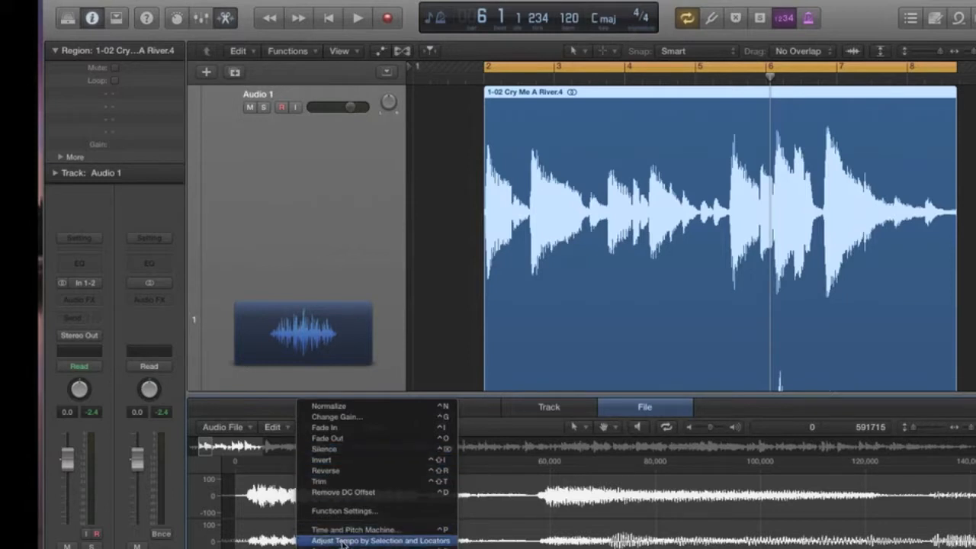
pyautogui.click(459, 265)
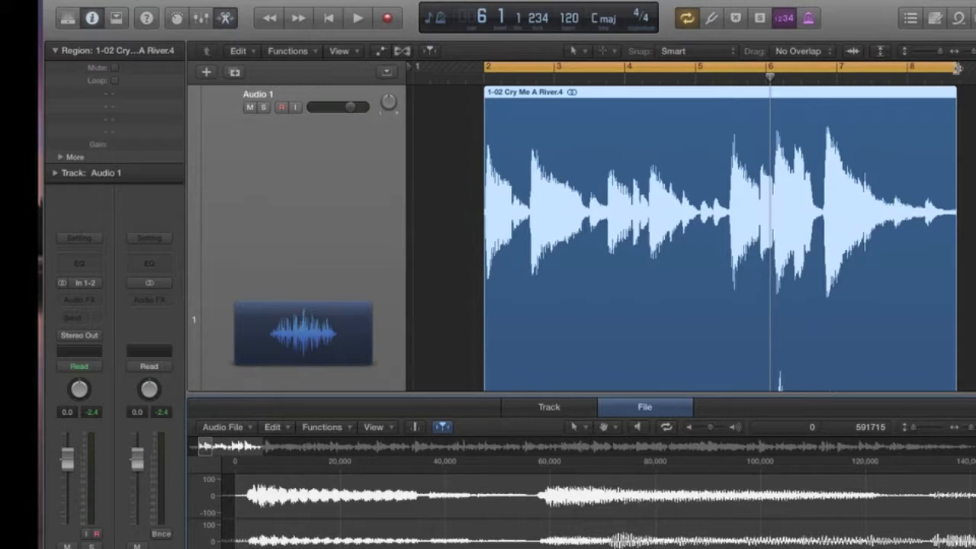
pyautogui.moveTo(955, 69); pyautogui.dragTo(769, 67)
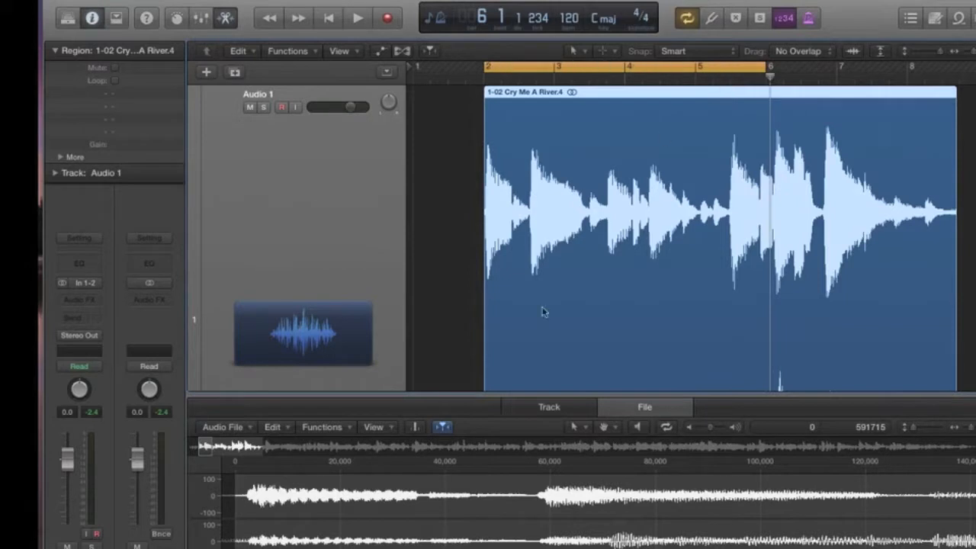
# Adjust the project tempo by selection and locators, applying the change globally.
pyautogui.click(330, 428)
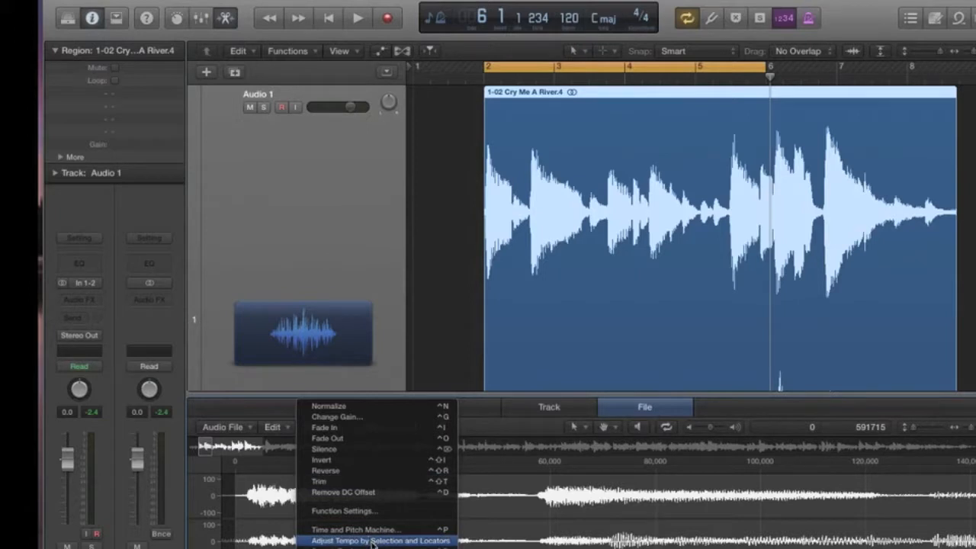
pyautogui.click(372, 542)
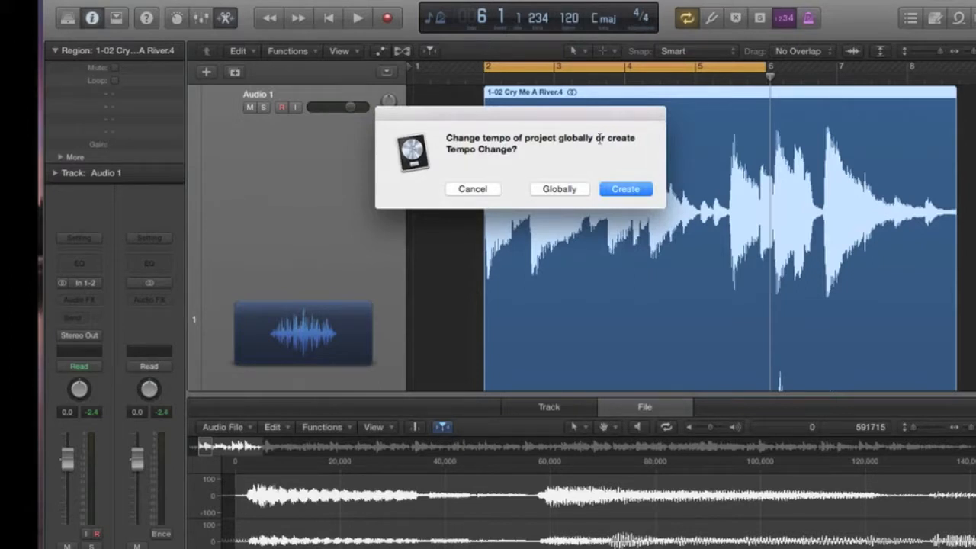
pyautogui.click(557, 194)
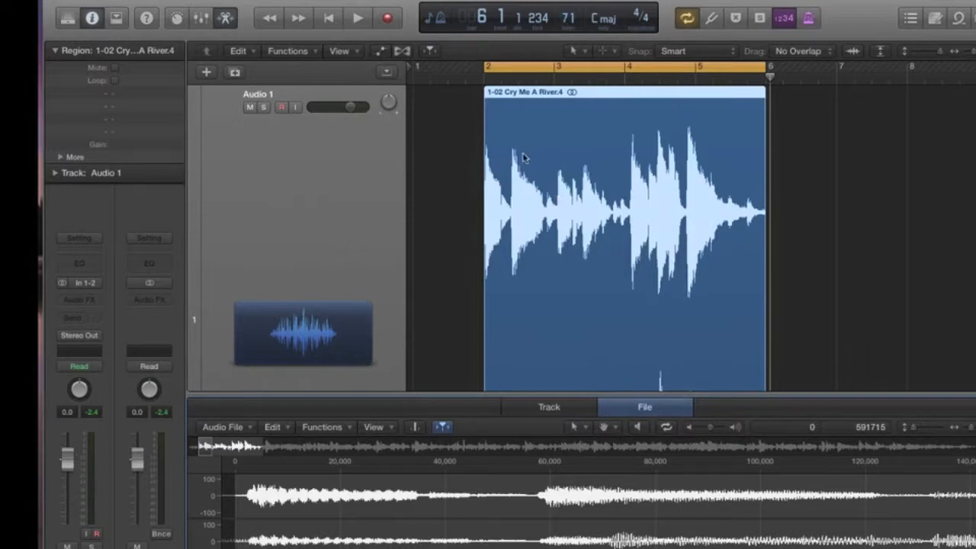
# Audition the four-bar loop and raise the project tempo to 83 BPM.
pyautogui.press('space')
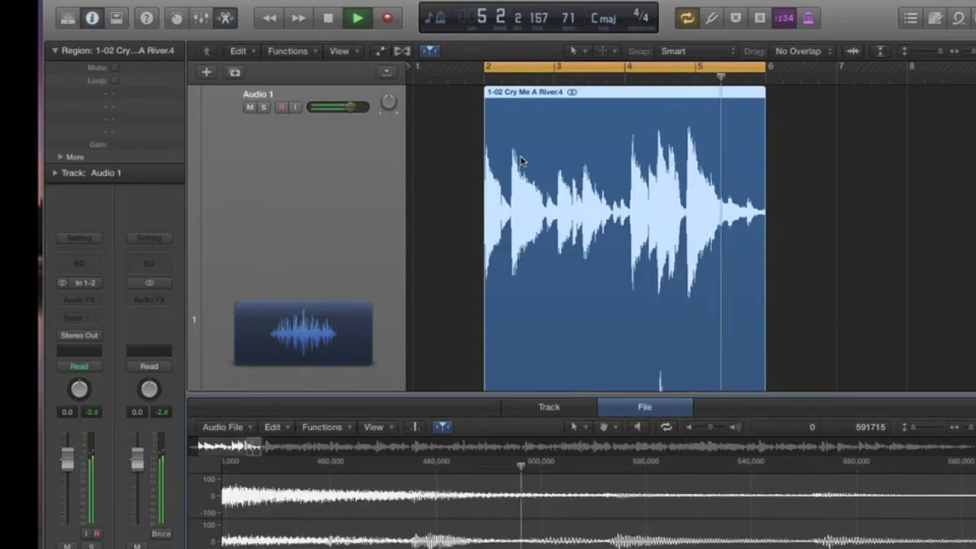
pyautogui.press('space')
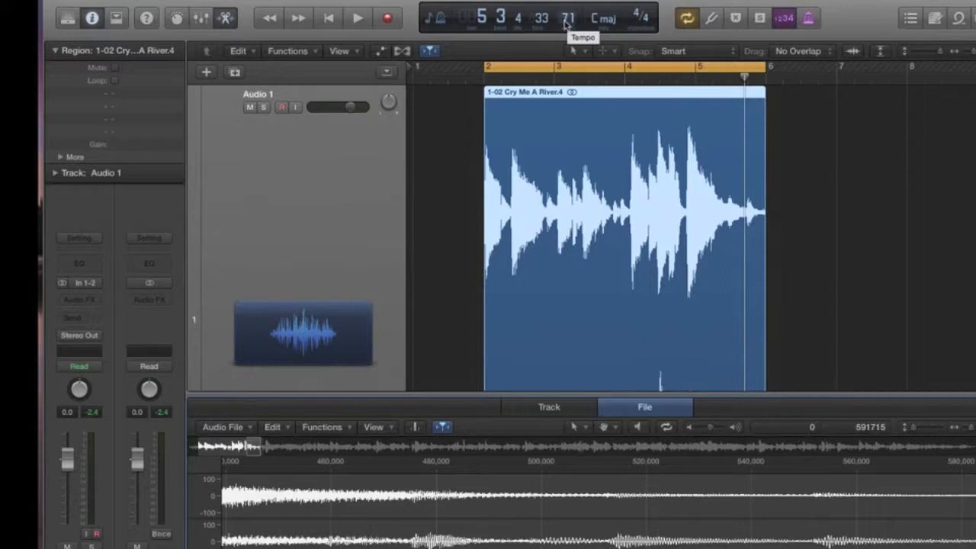
pyautogui.moveTo(568, 19); pyautogui.dragTo(568, 5)
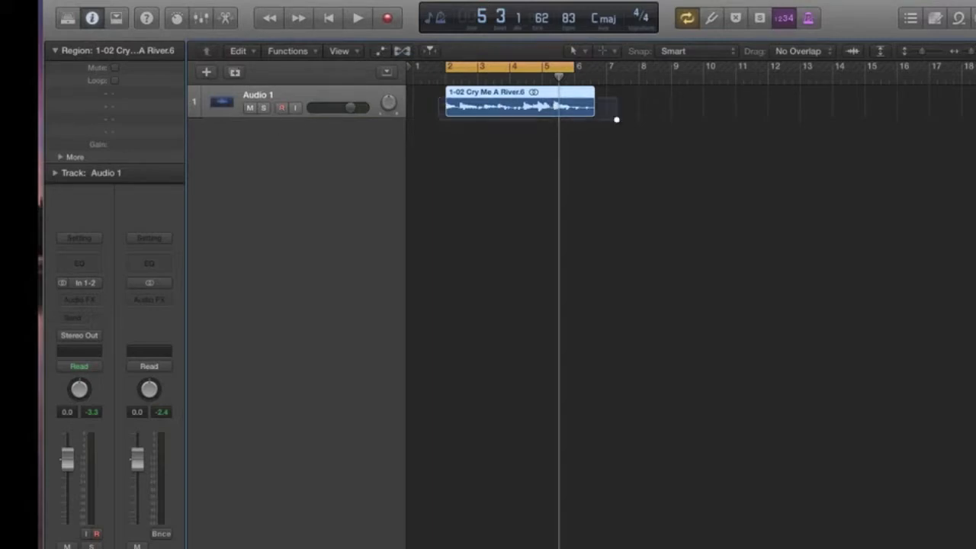
# Enable Flex on the Audio 1 track and set its mode to Flex Time - Polyphonic.
pyautogui.press('z')
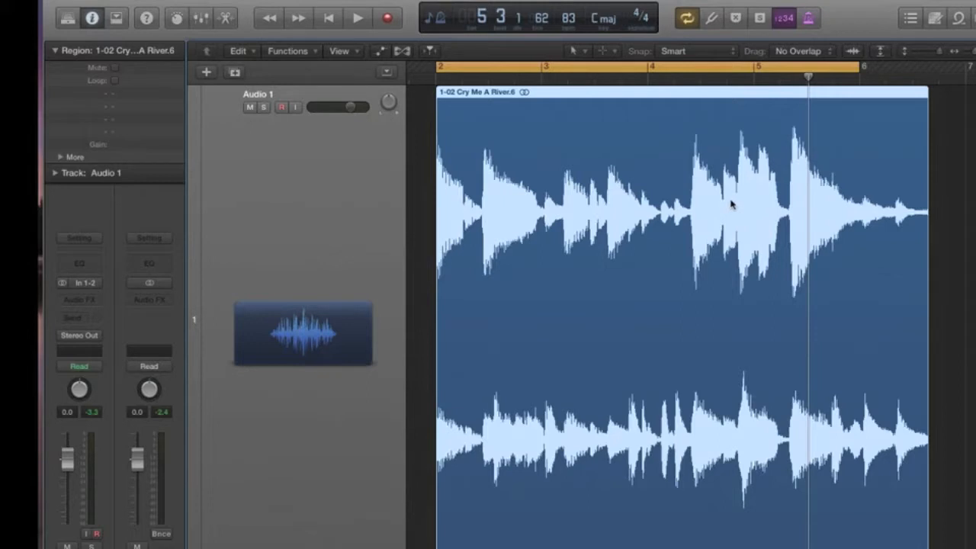
pyautogui.click(404, 53)
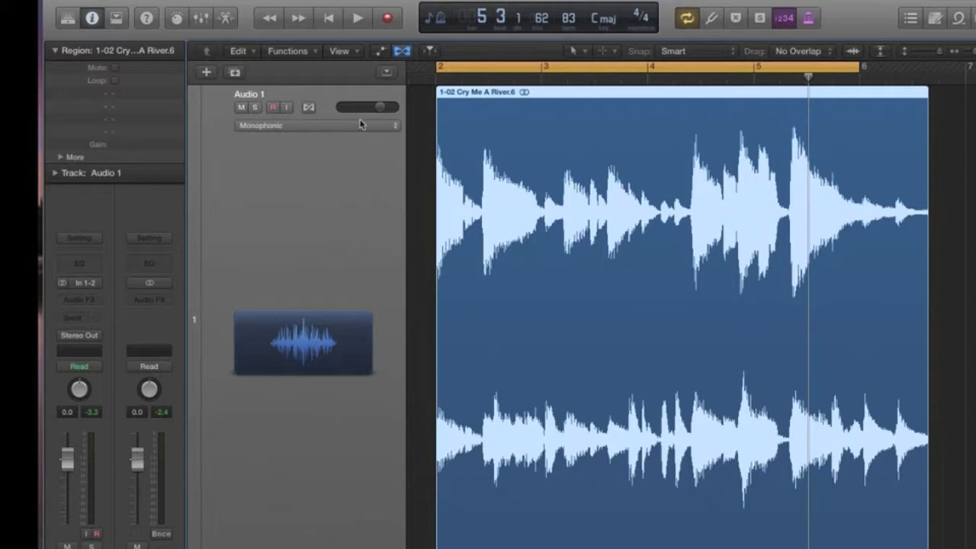
pyautogui.click(396, 126)
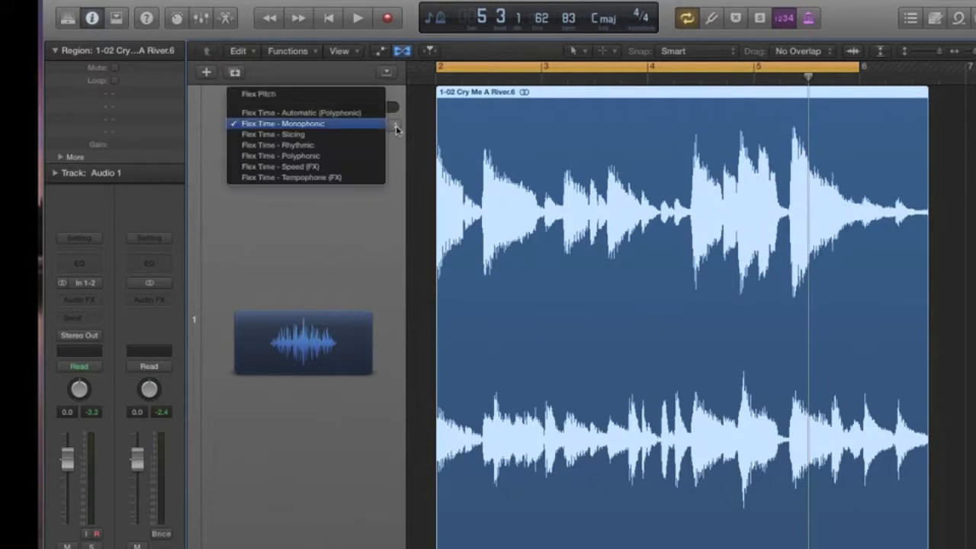
pyautogui.click(321, 157)
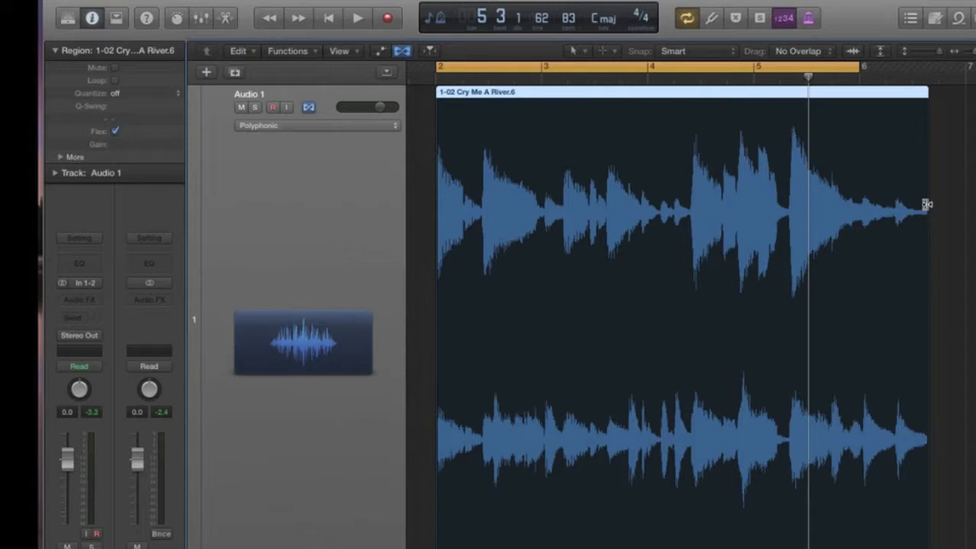
# Time-compress the region so its end meets the cycle end at bar 6, and play the loop to check it.
pyautogui.moveTo(926, 205); pyautogui.dragTo(857, 205)
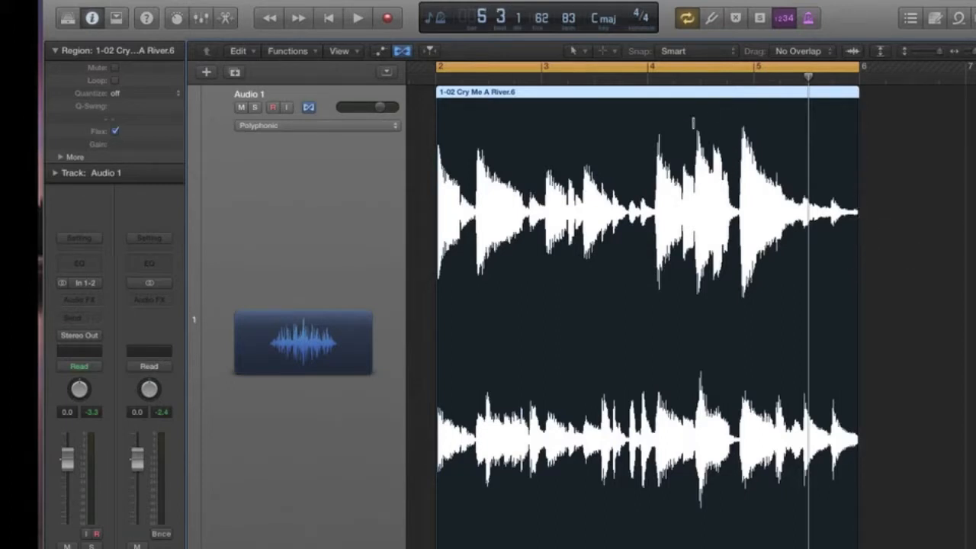
pyautogui.press('space')
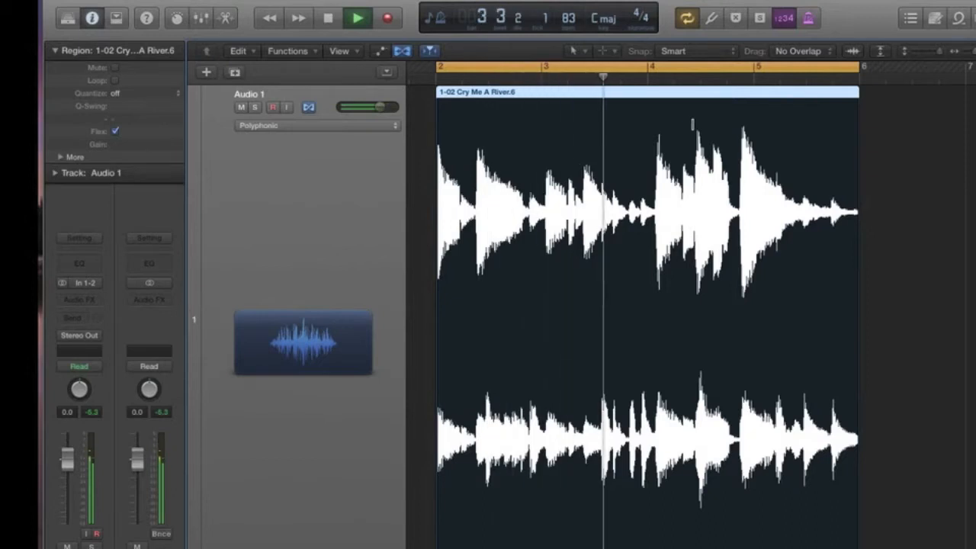
pyautogui.press('F11')
pyautogui.press('F11')
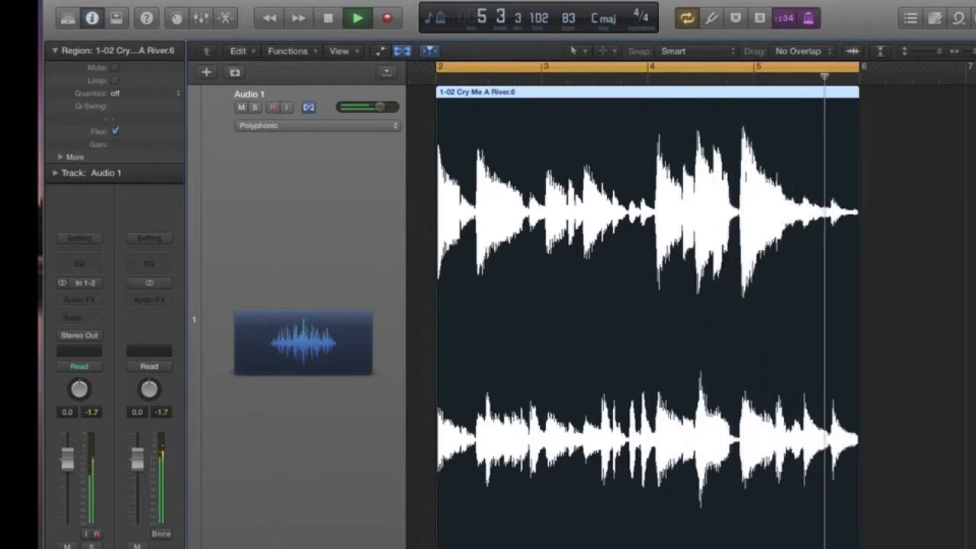
pyautogui.press('space')
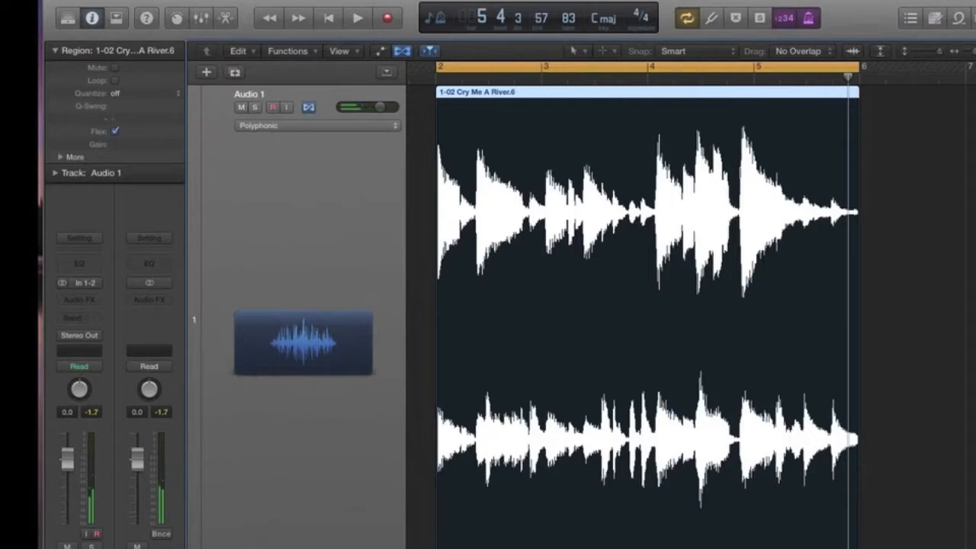
# Flex the two strongest late transients of the Cry Me A River region onto bars 5 and 4, and play the loop to check.
pyautogui.moveTo(740, 172); pyautogui.dragTo(753, 172)
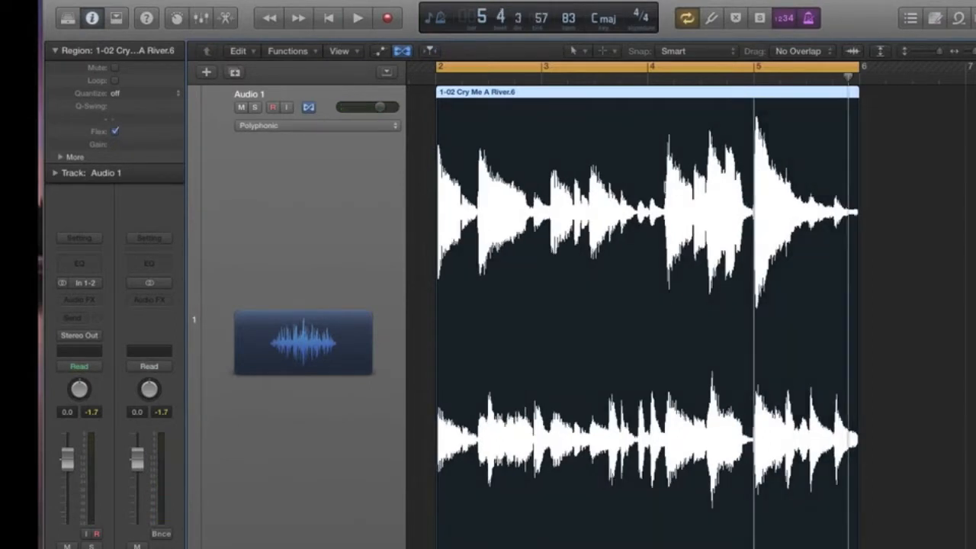
pyautogui.moveTo(668, 187); pyautogui.dragTo(647, 186)
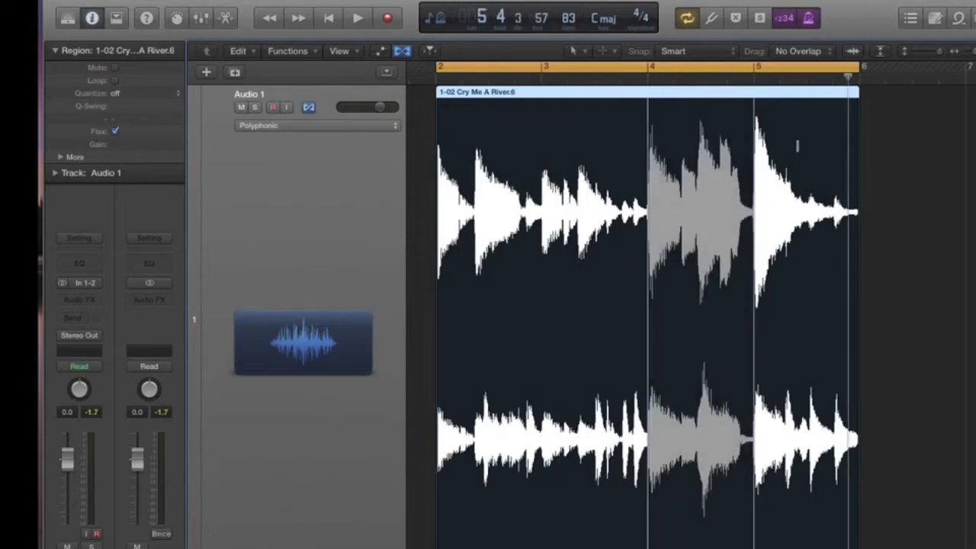
pyautogui.press('space')
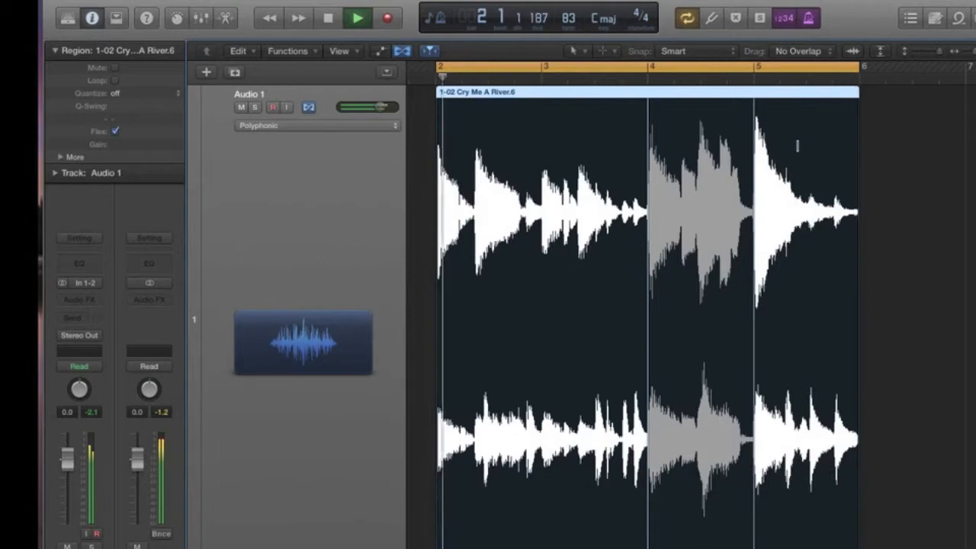
pyautogui.press('space')
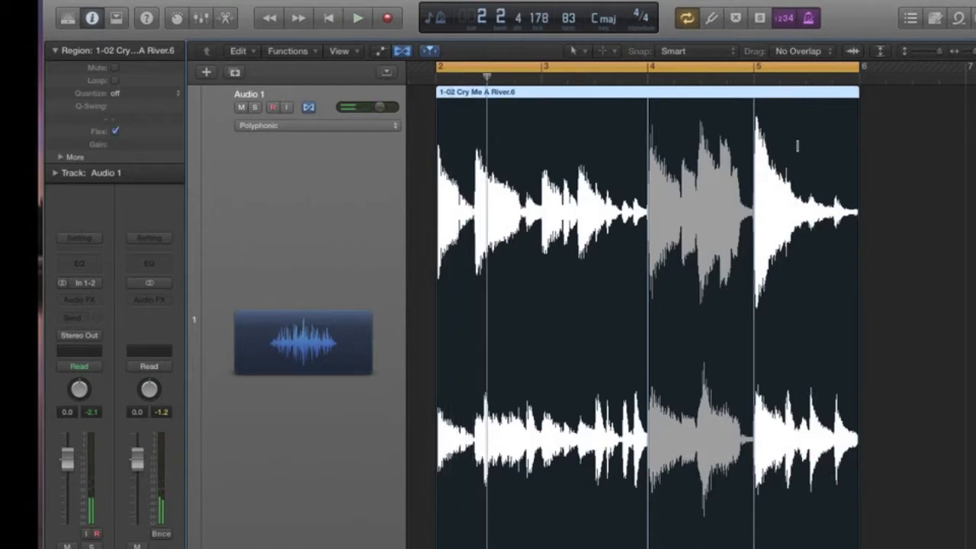
# Filter the Apple Loops by All Drums and Urban, and preview Cali Swag Beat.
pyautogui.click(957, 19)
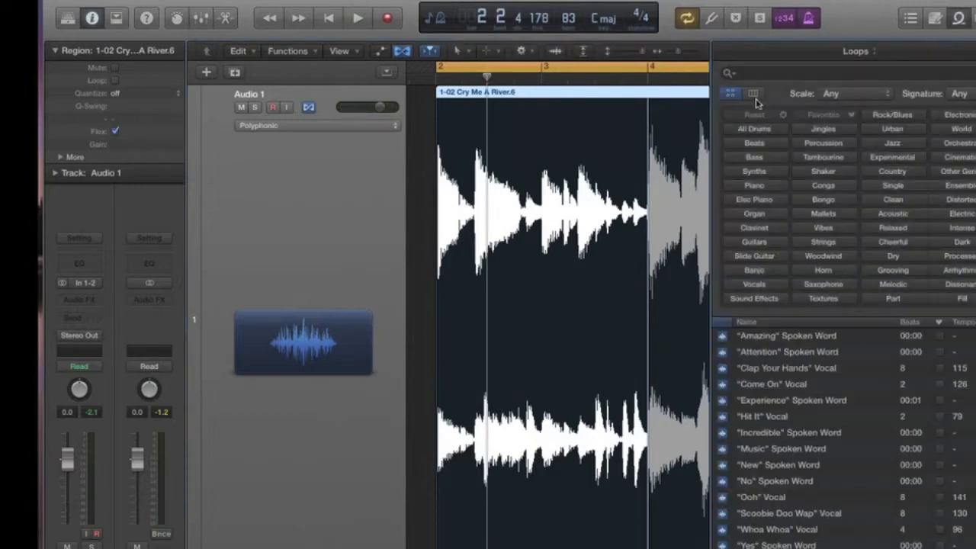
pyautogui.click(750, 128)
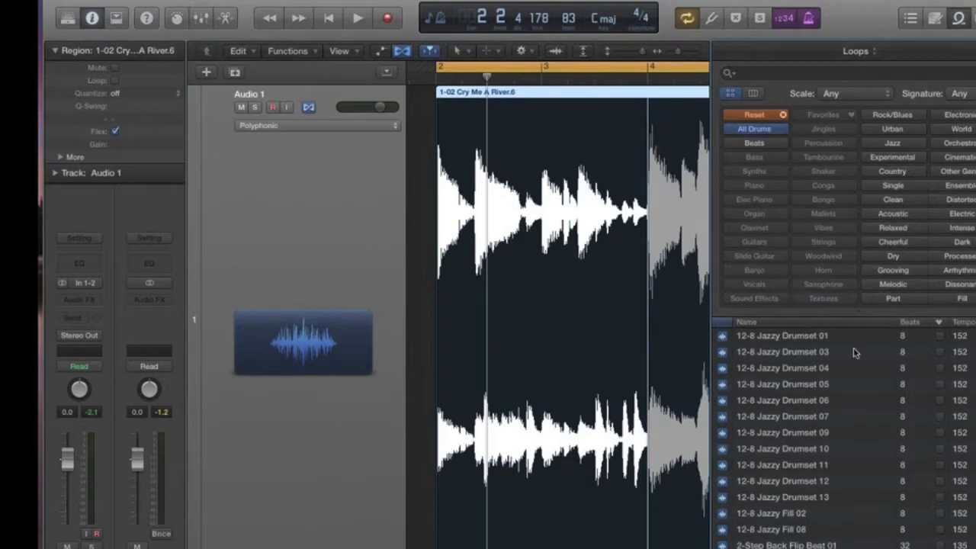
pyautogui.click(891, 129)
pyautogui.scroll(-3, 815, 368)
pyautogui.scroll(-10, 815, 368)
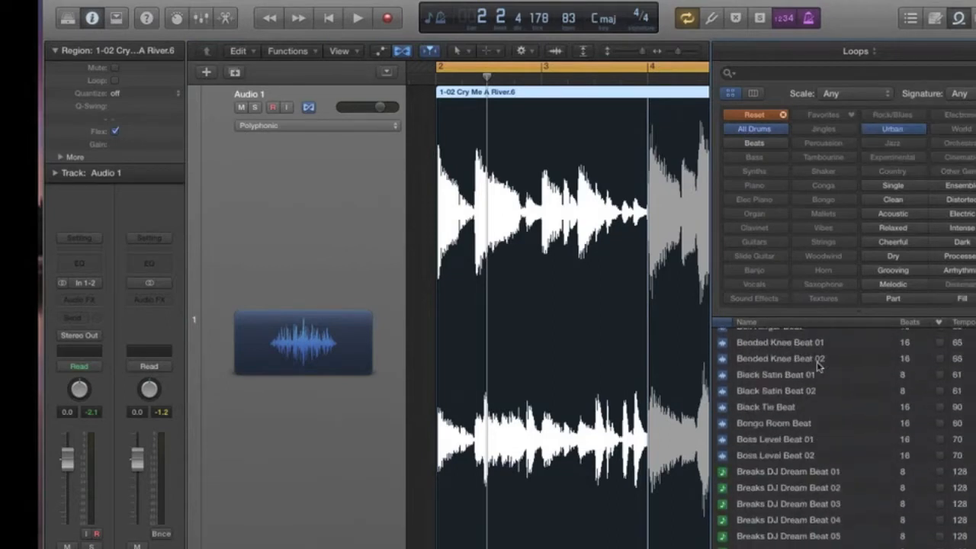
pyautogui.scroll(-10, 817, 366)
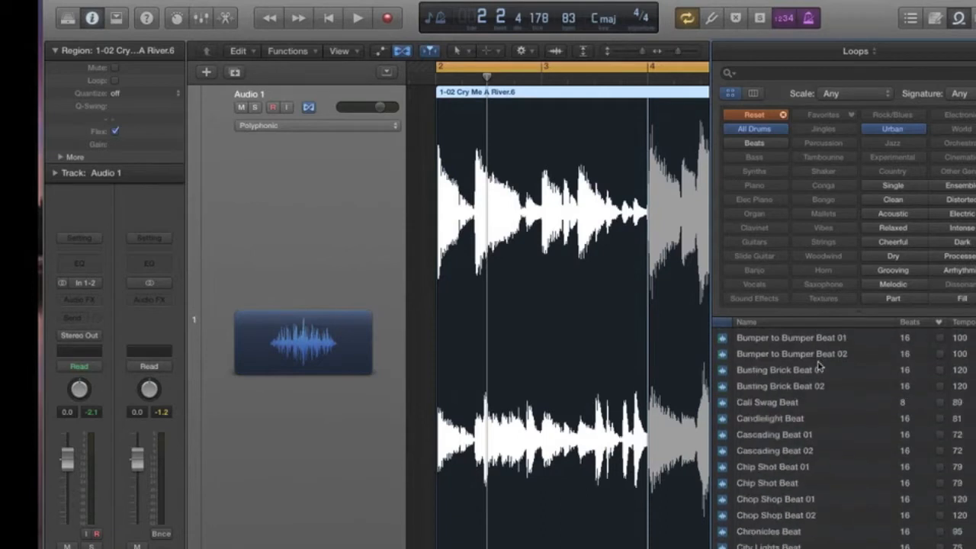
pyautogui.click(791, 404)
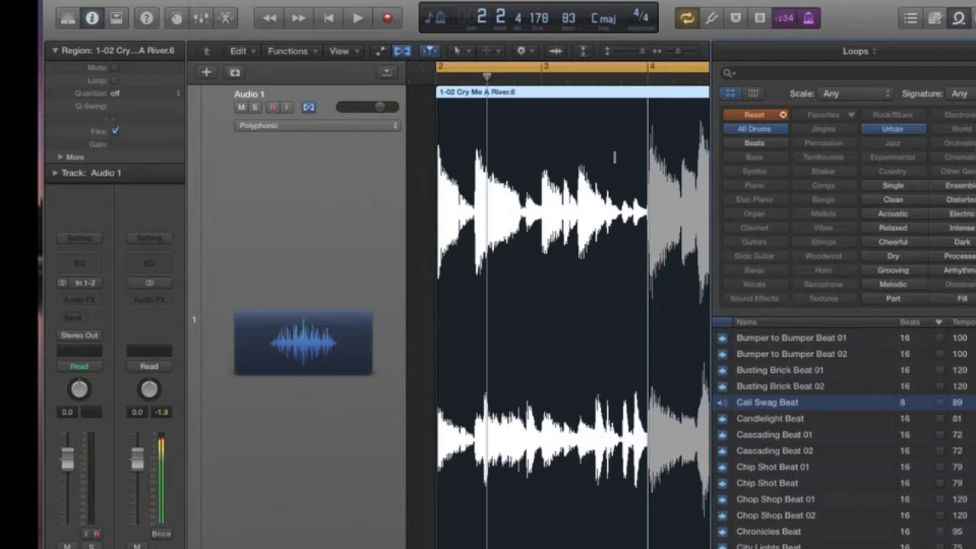
# Audition Cali Swag Beat against the flexed sample, stop playback and close the loop browser.
pyautogui.press('space')
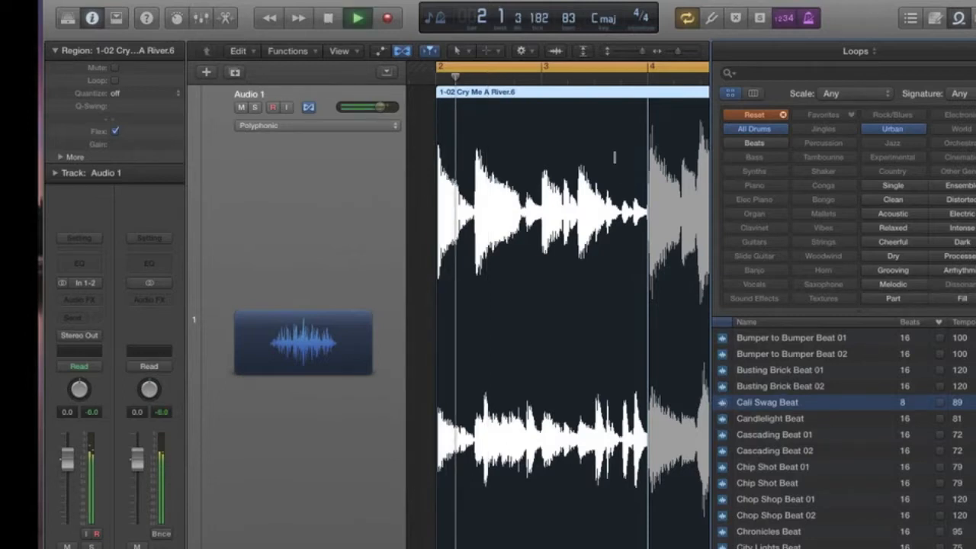
pyautogui.click(788, 402)
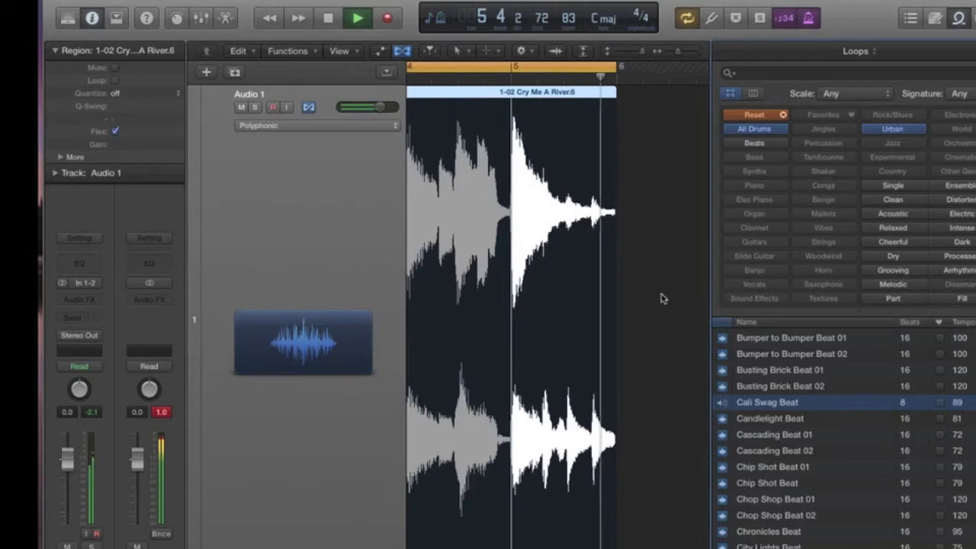
pyautogui.press('space')
pyautogui.hscroll(-3, 667, 290)
pyautogui.hscroll(-4, 667, 289)
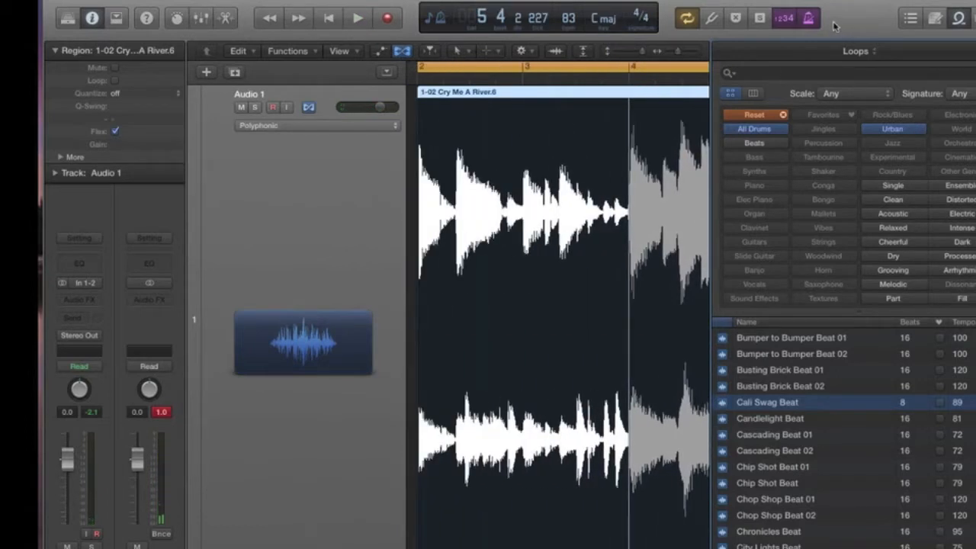
pyautogui.click(959, 18)
pyautogui.hscroll(-1, 801, 243)
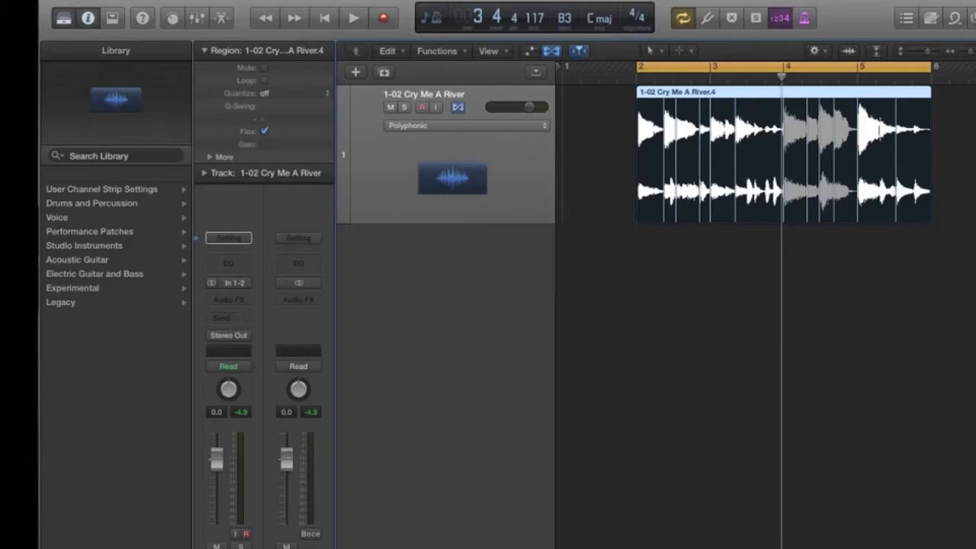
# In the region's audio file editor, delete the transient marker near sample 786,000, re-create it at the same spot and close the editor.
pyautogui.doubleClick(691, 93)
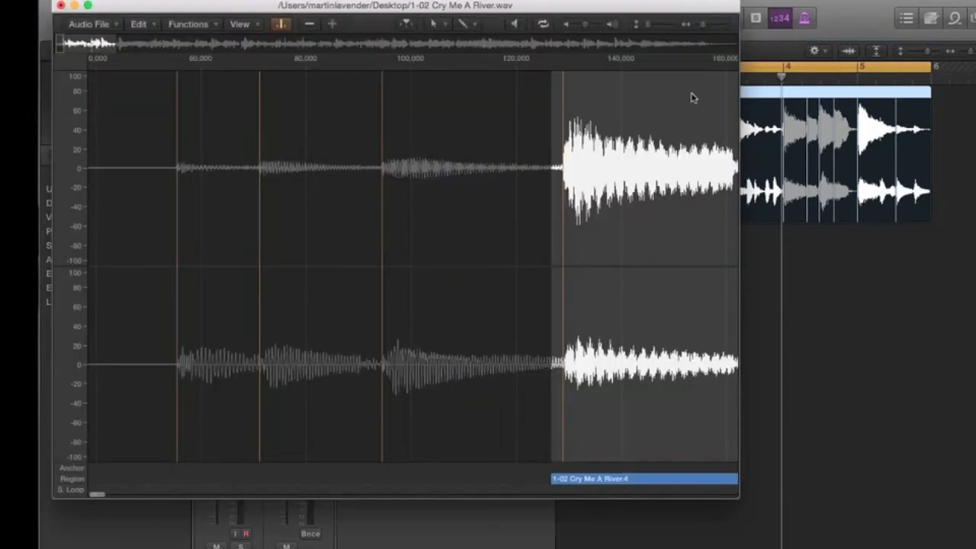
pyautogui.hscroll(5, 519, 185)
pyautogui.hscroll(20, 515, 183)
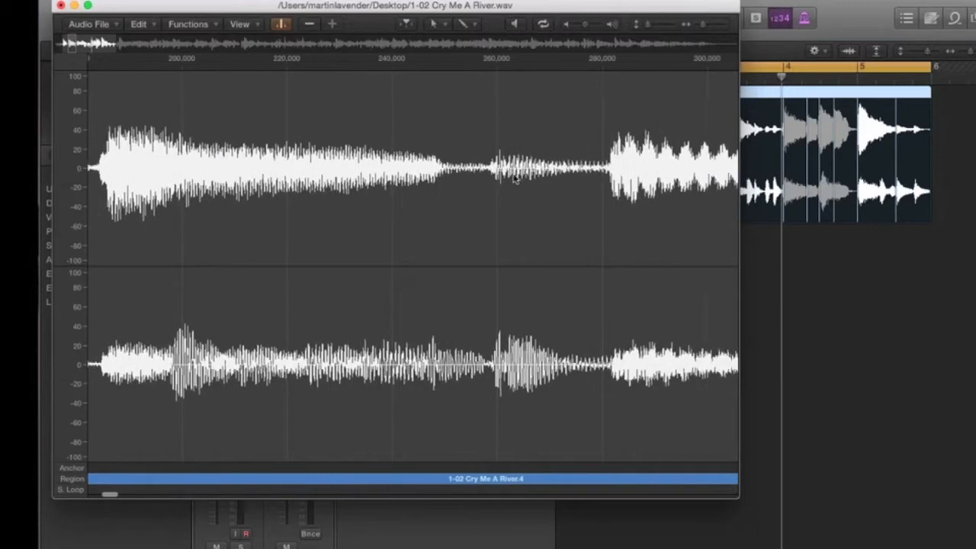
pyautogui.hscroll(20, 515, 178)
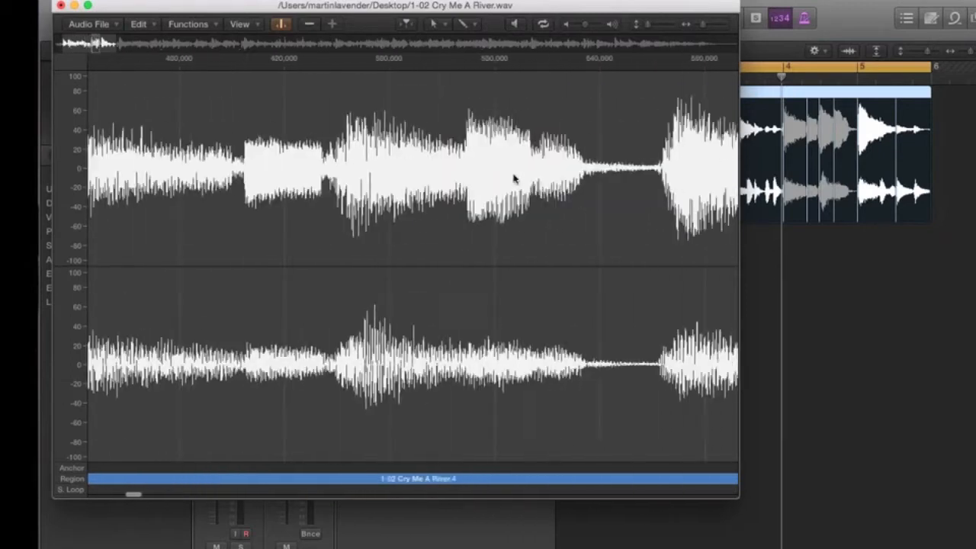
pyautogui.hscroll(-5, 514, 177)
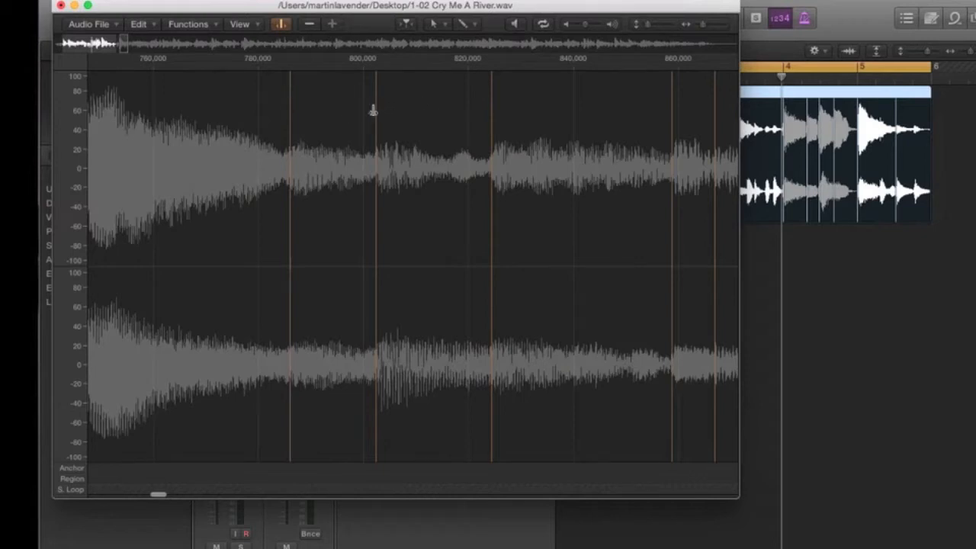
pyautogui.doubleClick(290, 107)
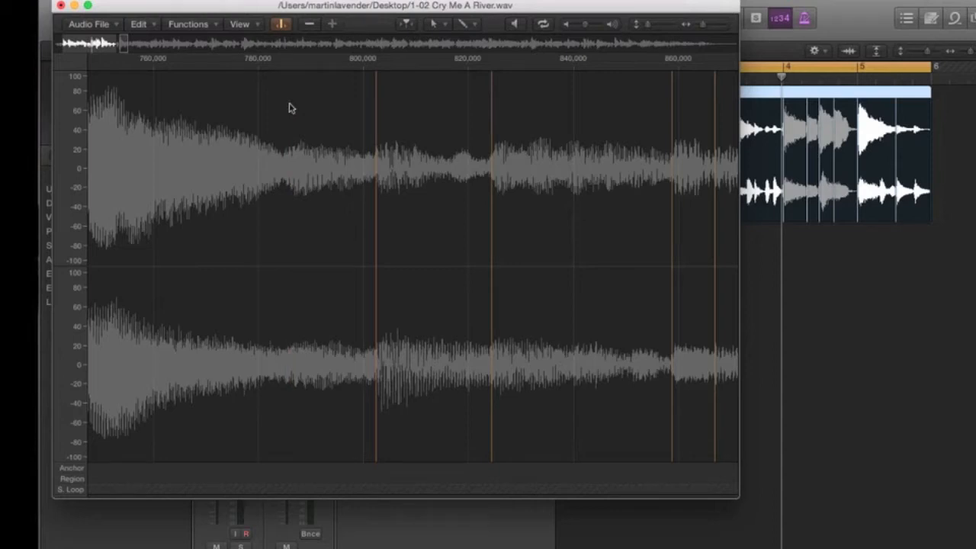
pyautogui.click(290, 108)
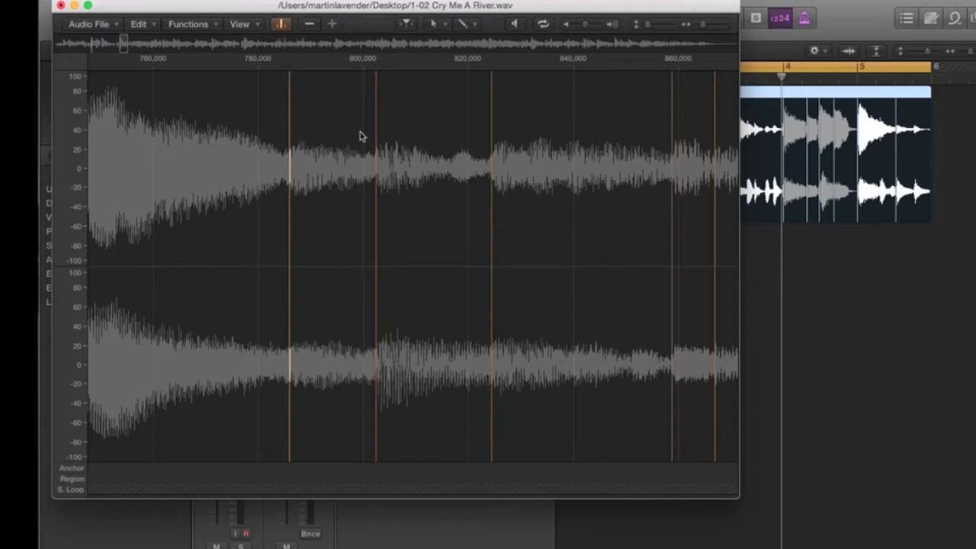
pyautogui.hscroll(10, 359, 168)
pyautogui.hscroll(-15, 364, 169)
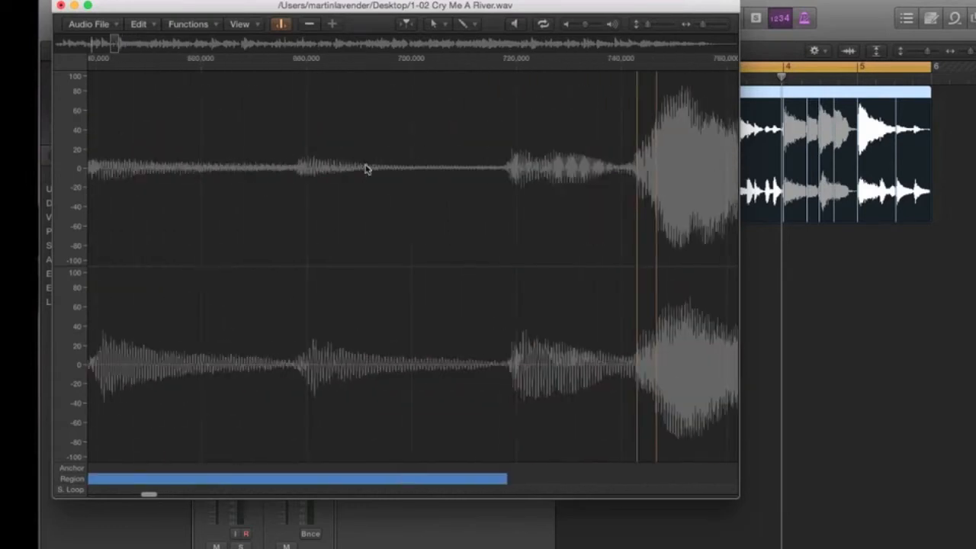
pyautogui.click(61, 6)
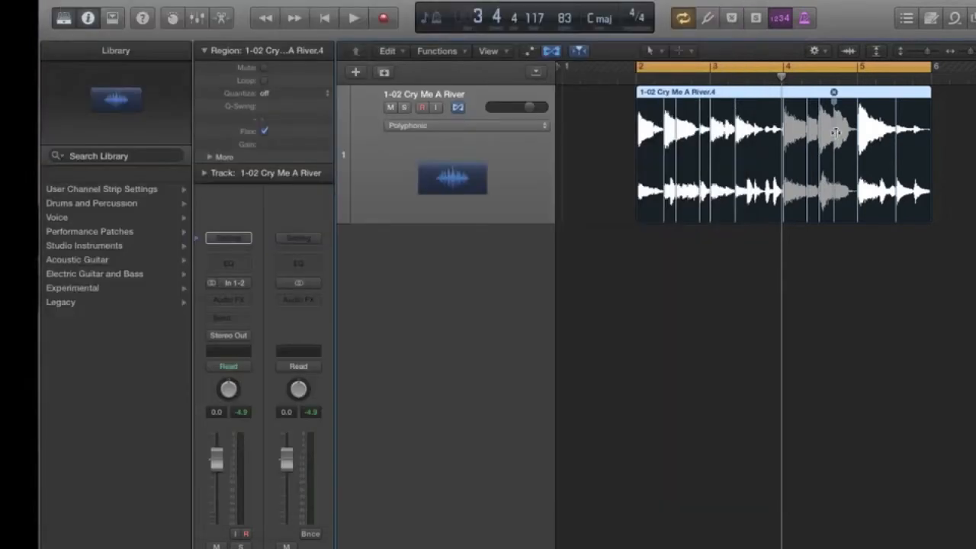
# Slice the Cry Me A River region at its flex markers.
pyautogui.rightClick(692, 96)
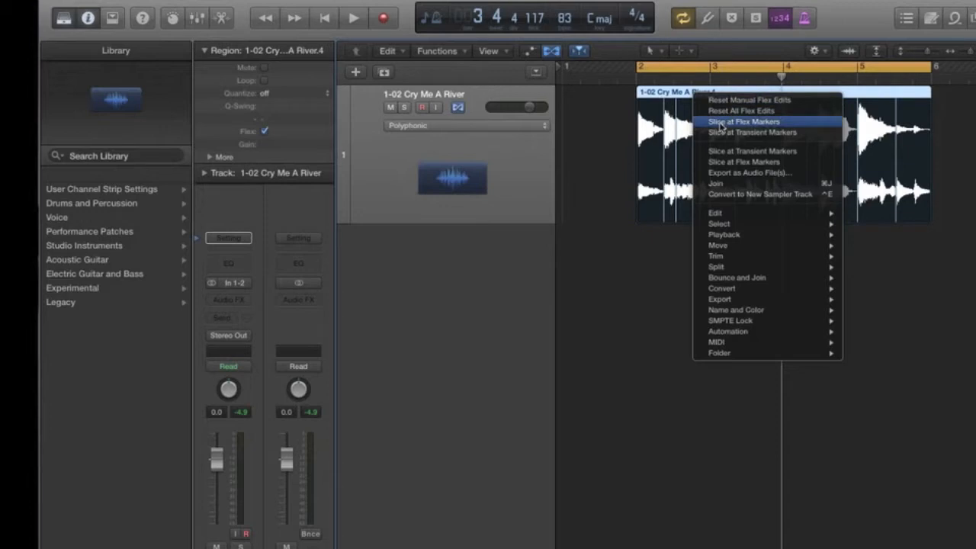
pyautogui.click(719, 122)
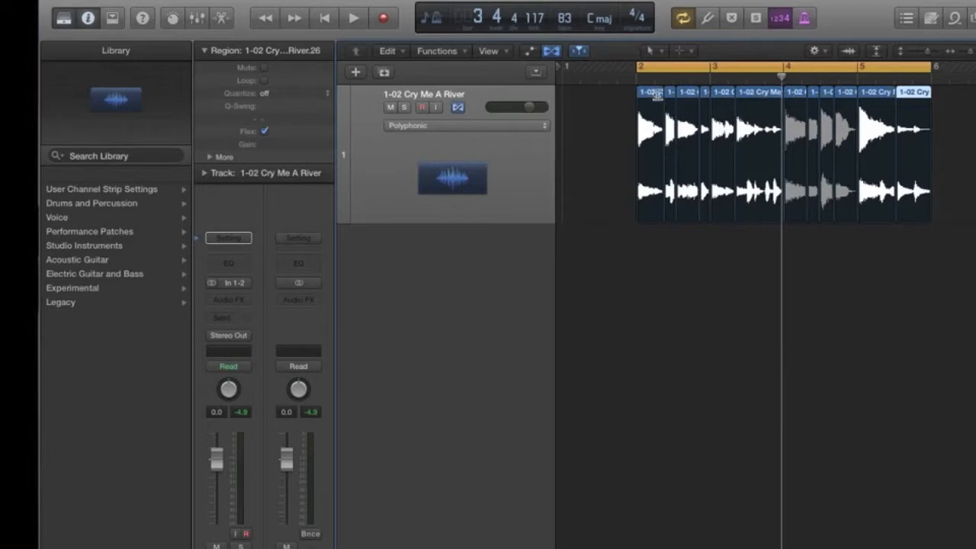
# Create a software instrument track and load a stereo EXS24 sampler on it.
pyautogui.click(355, 72)
pyautogui.click(388, 31)
pyautogui.click(693, 202)
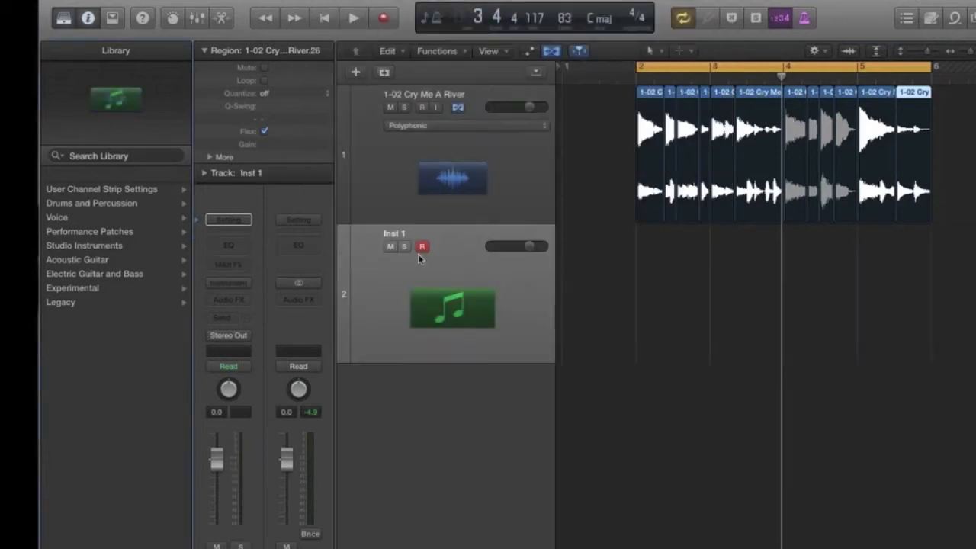
pyautogui.click(246, 283)
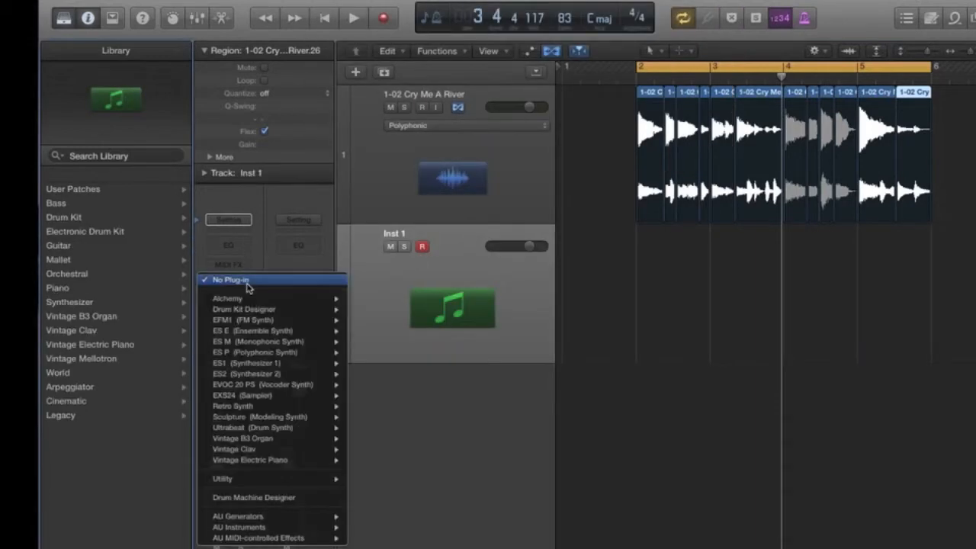
pyautogui.moveTo(260, 396)
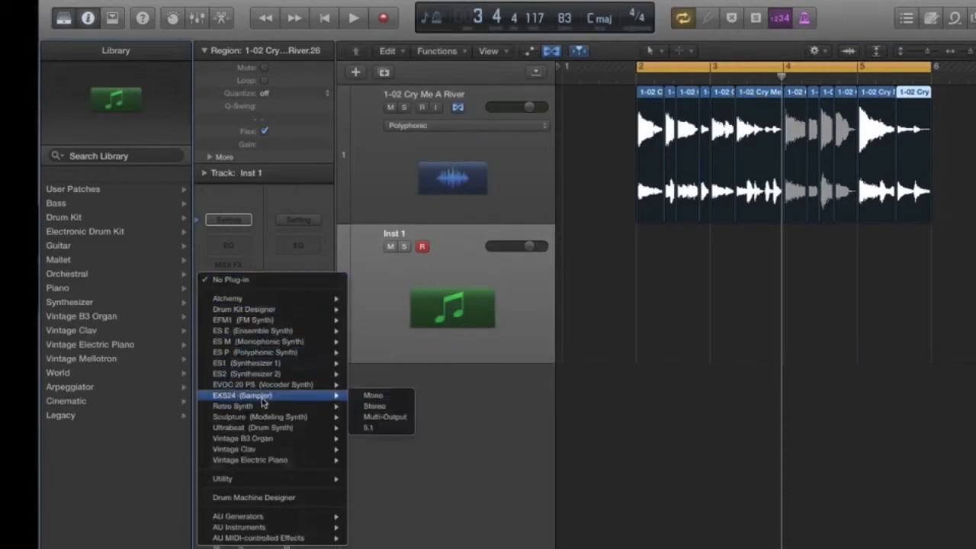
pyautogui.click(374, 406)
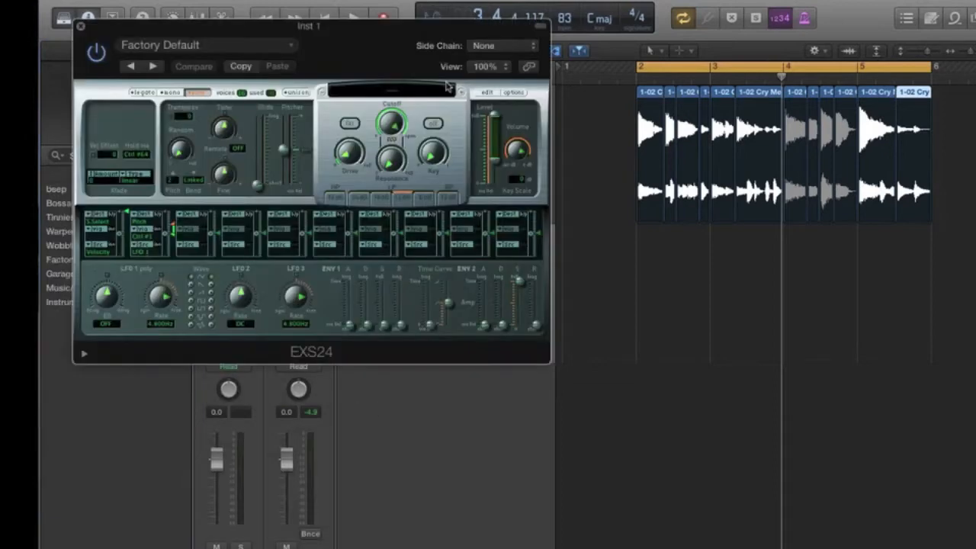
# Add all the sliced regions to a new EXS24 instrument as contiguous zones, one note wide, starting at C1.
pyautogui.click(488, 93)
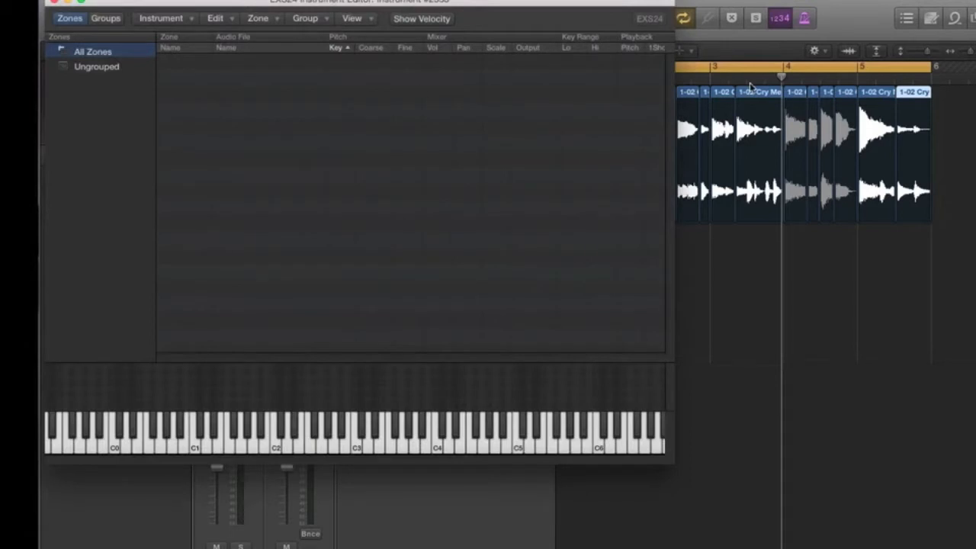
pyautogui.moveTo(575, 2); pyautogui.dragTo(522, 116)
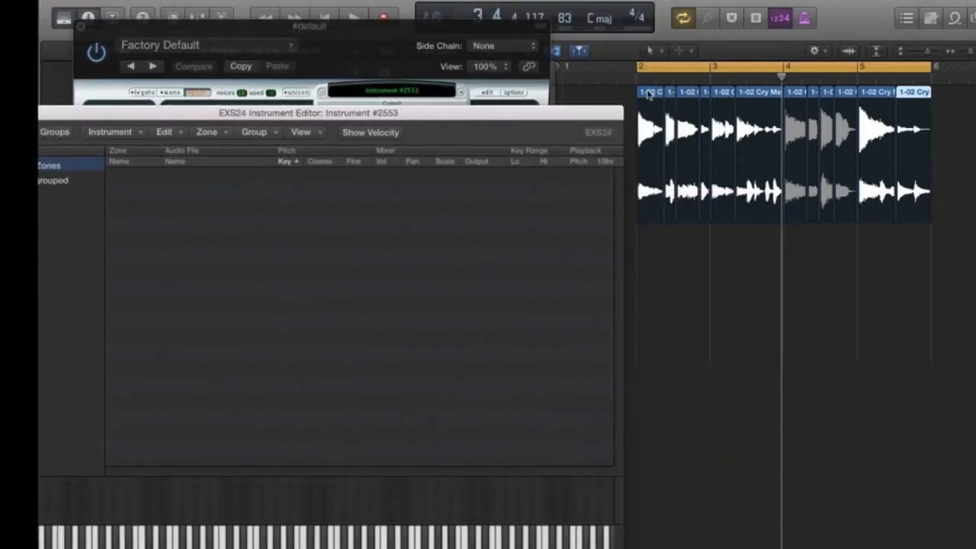
pyautogui.click(626, 101)
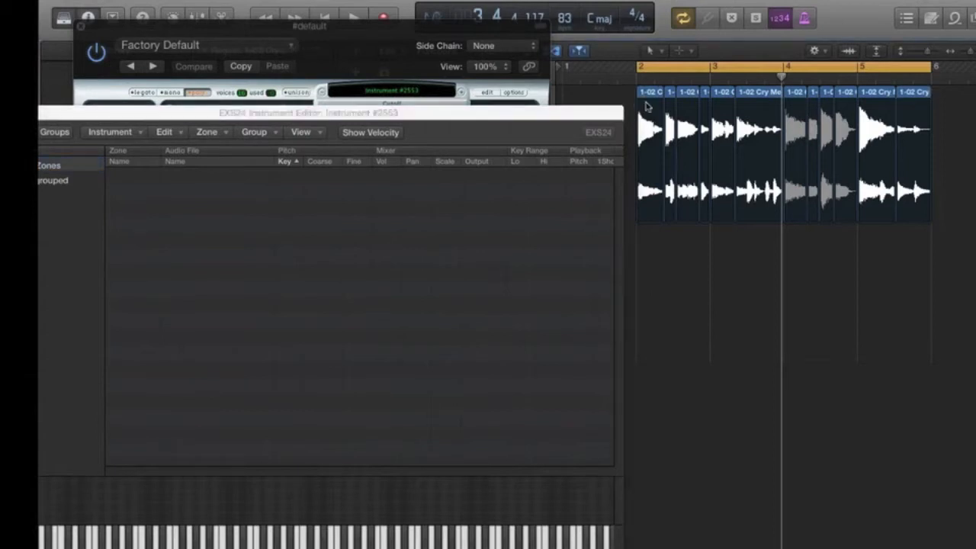
pyautogui.moveTo(626, 101); pyautogui.dragTo(919, 133)
pyautogui.moveTo(655, 93); pyautogui.dragTo(213, 202)
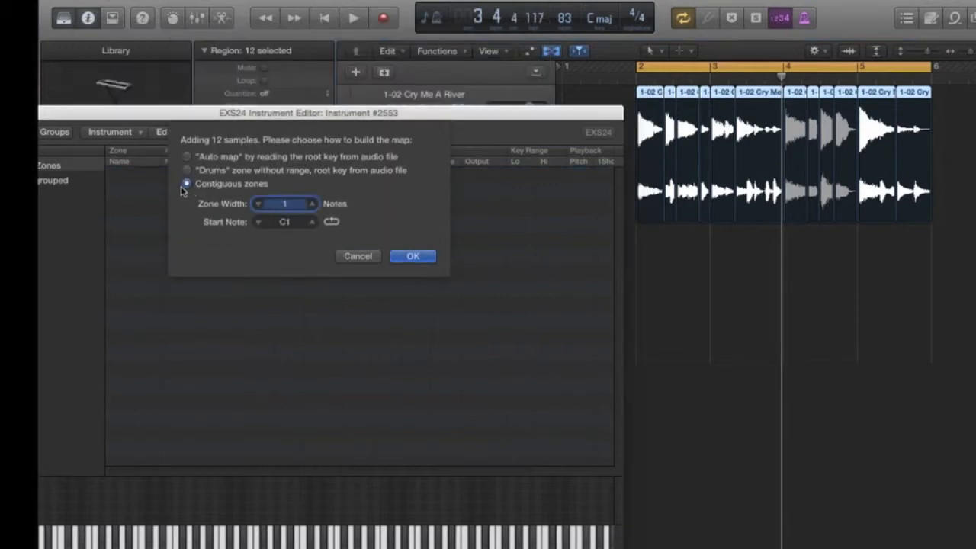
pyautogui.click(413, 257)
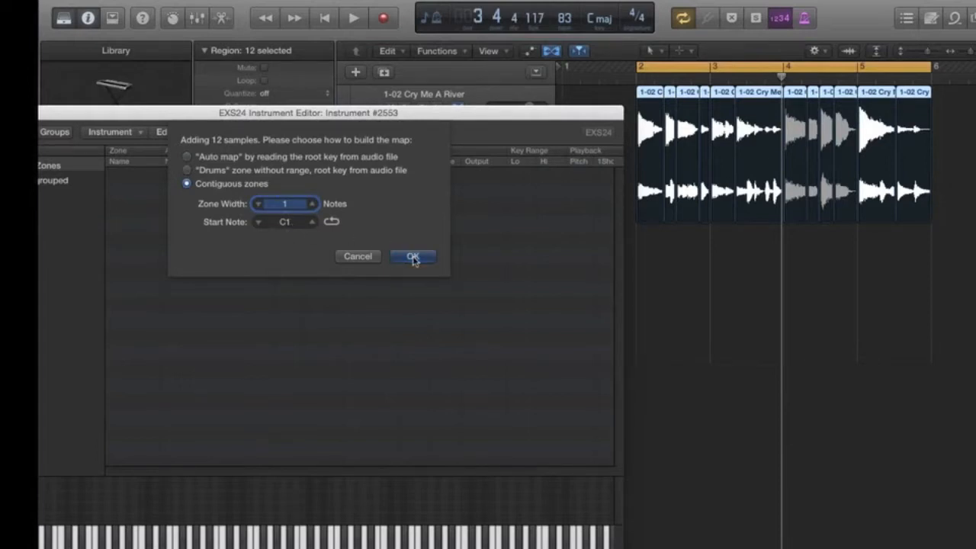
pyautogui.doubleClick(450, 116)
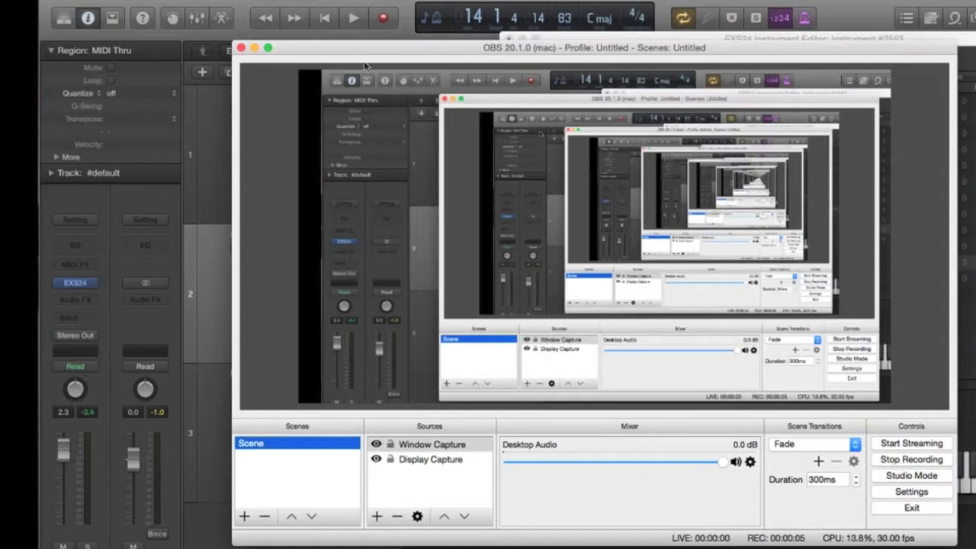
# Minimise the OBS window and move the EXS24 plug-in and Instrument Editor windows aside to uncover the arrangement.
pyautogui.click(255, 48)
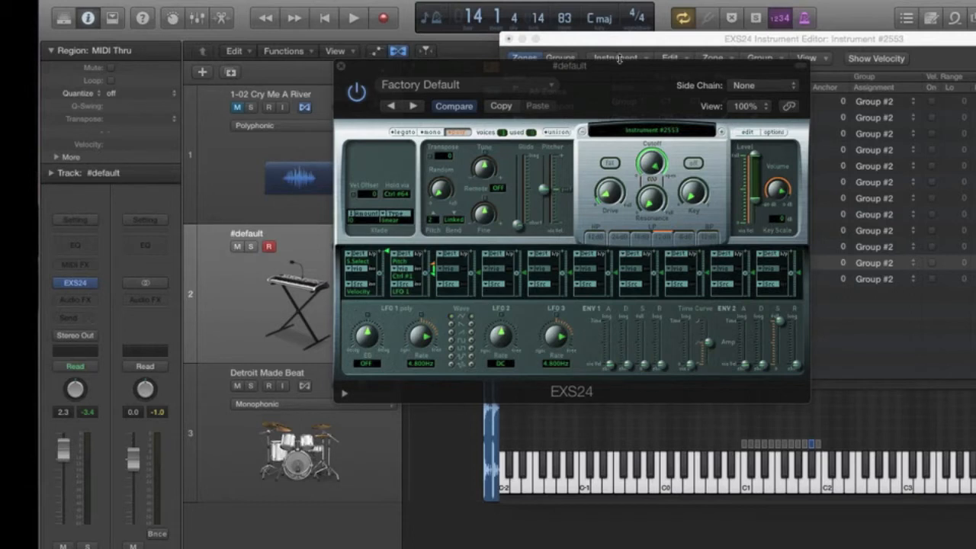
pyautogui.moveTo(655, 70); pyautogui.dragTo(295, 71)
pyautogui.moveTo(580, 39); pyautogui.dragTo(542, 515)
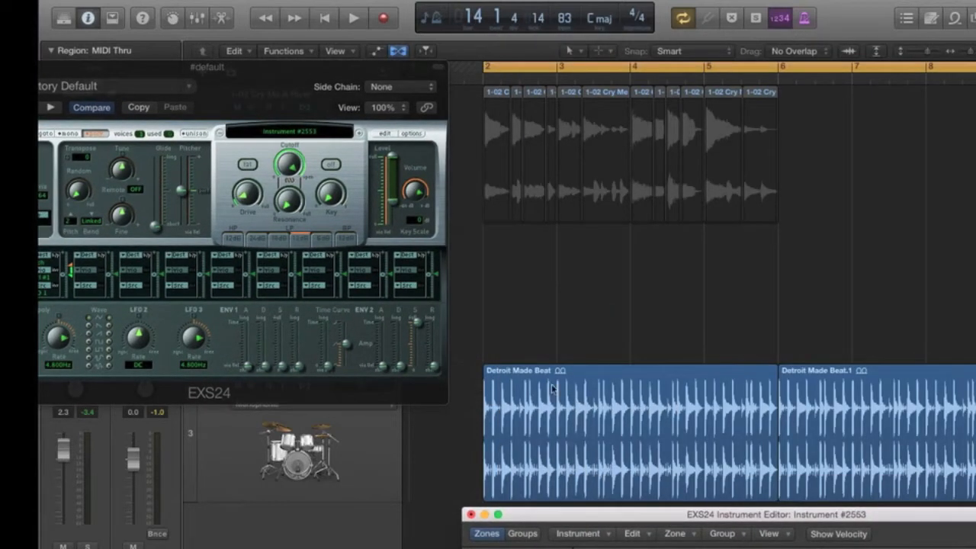
# Play back the Detroit Made Beat drums briefly and look over the drum regions up to the end of the cycle area.
pyautogui.press('space')
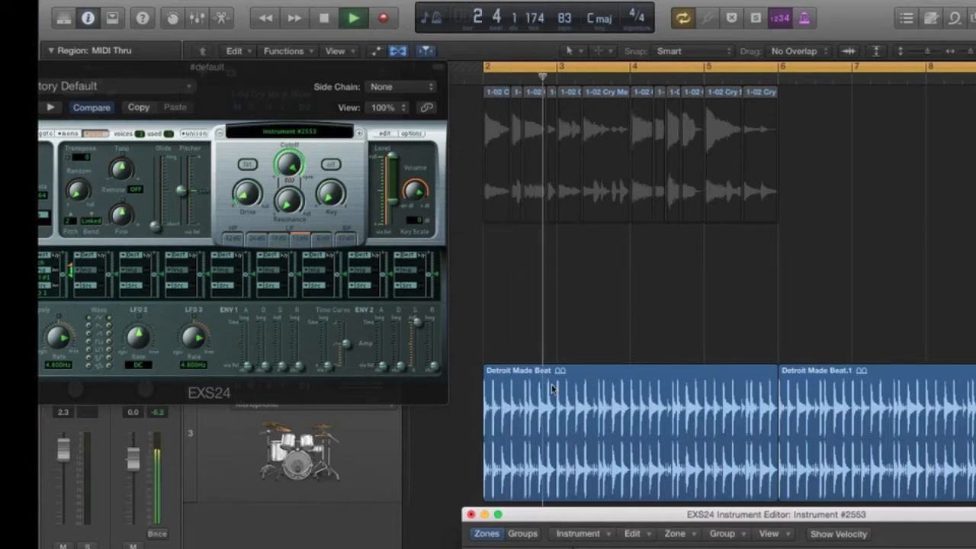
pyautogui.press('space')
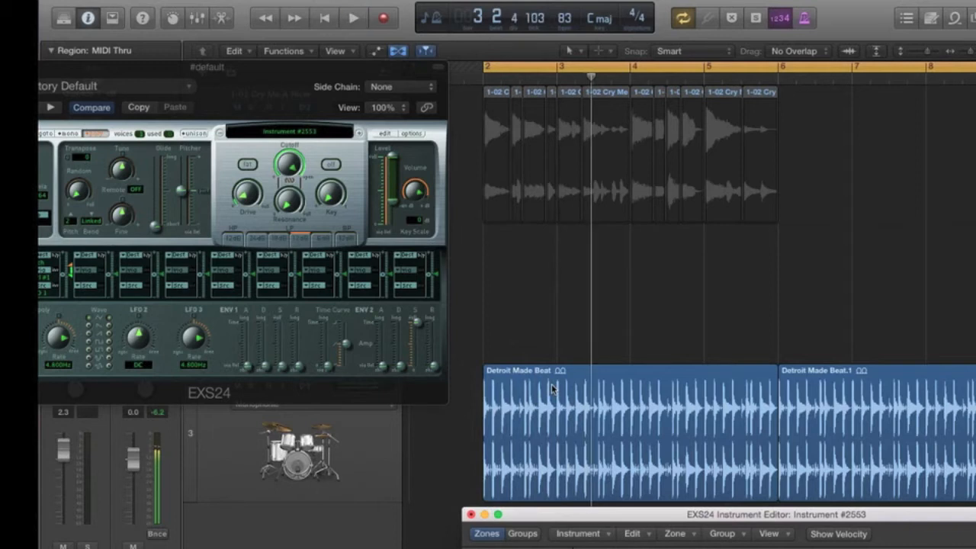
pyautogui.hscroll(5, 594, 339)
pyautogui.hscroll(-5, 594, 339)
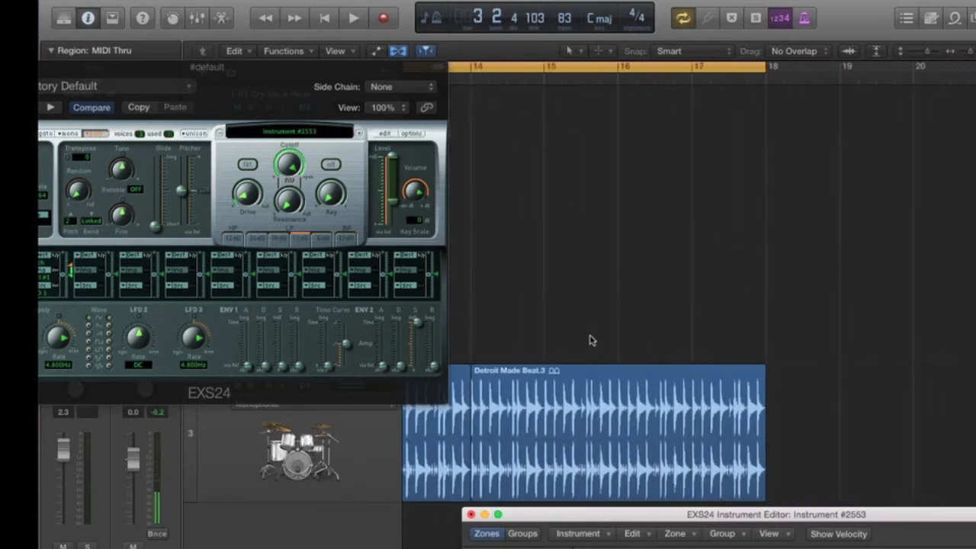
pyautogui.hscroll(-2, 586, 340)
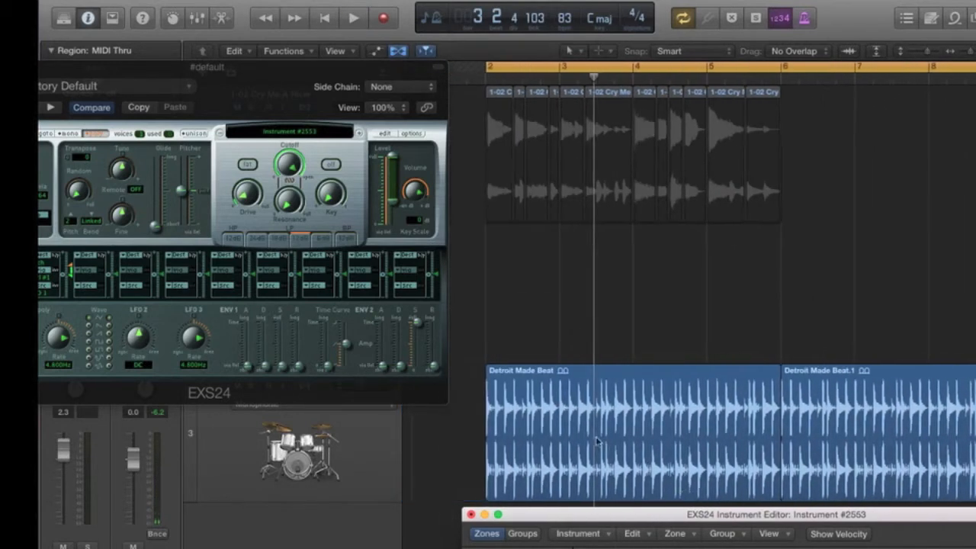
# Bring the EXS24 Instrument Editor back into view and examine the slice zones' key, mixer, key range and playback settings.
pyautogui.moveTo(642, 514); pyautogui.dragTo(643, 45)
pyautogui.moveTo(343, 65); pyautogui.dragTo(282, 80)
pyautogui.hscroll(10, 762, 152)
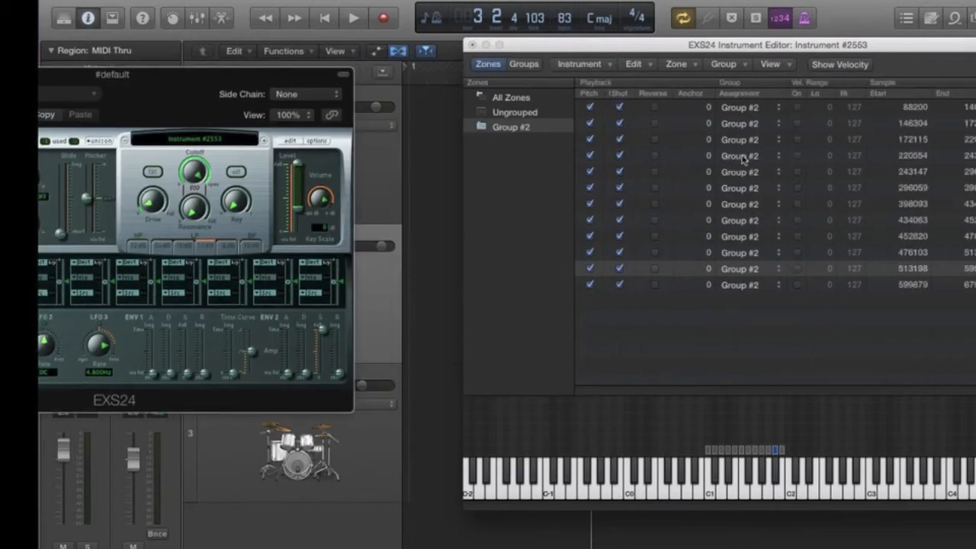
pyautogui.hscroll(-15, 750, 155)
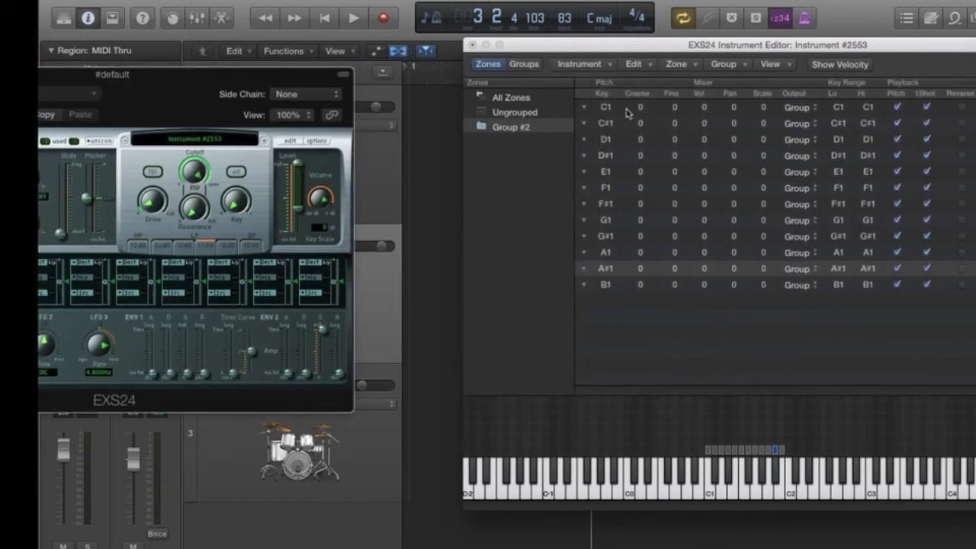
pyautogui.hscroll(5, 799, 147)
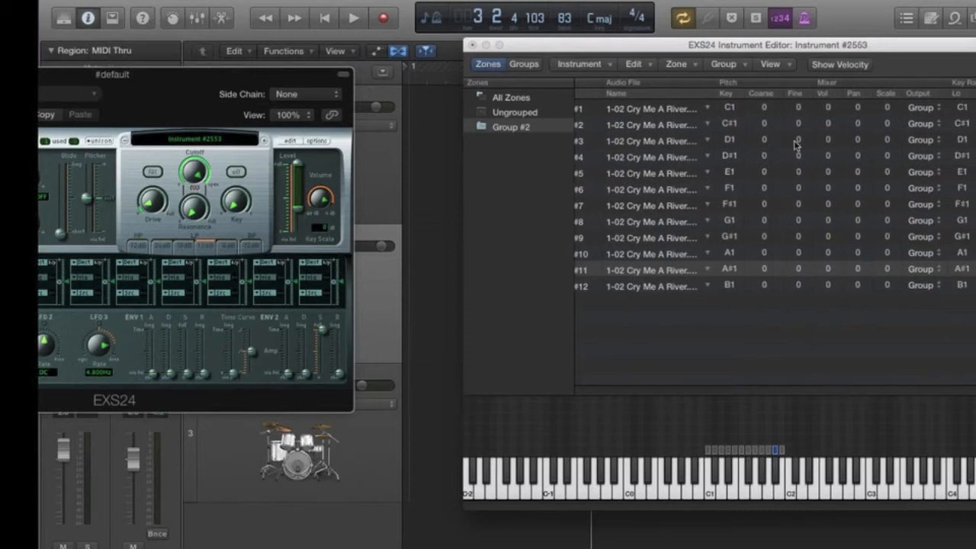
pyautogui.moveTo(273, 77); pyautogui.dragTo(709, 50)
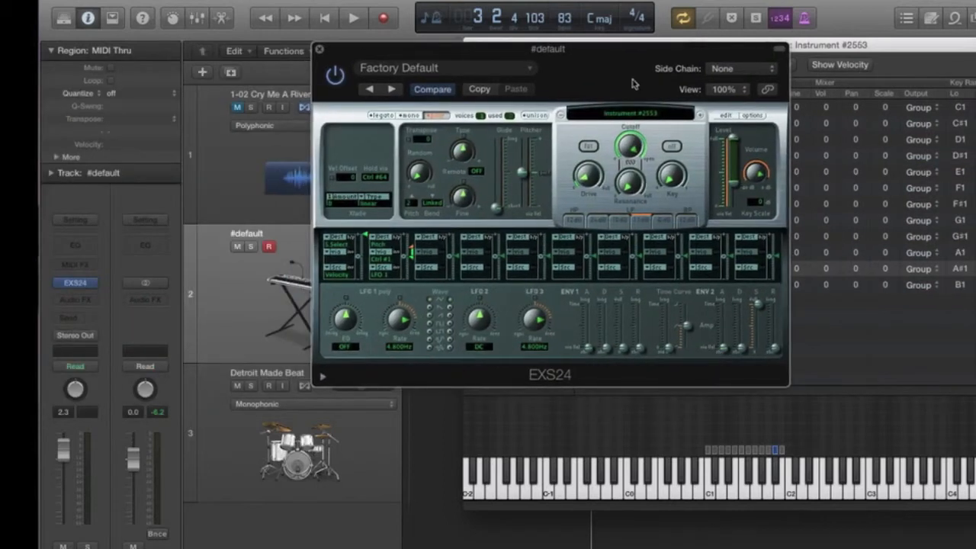
pyautogui.moveTo(892, 54); pyautogui.dragTo(686, 55)
pyautogui.hscroll(3, 750, 184)
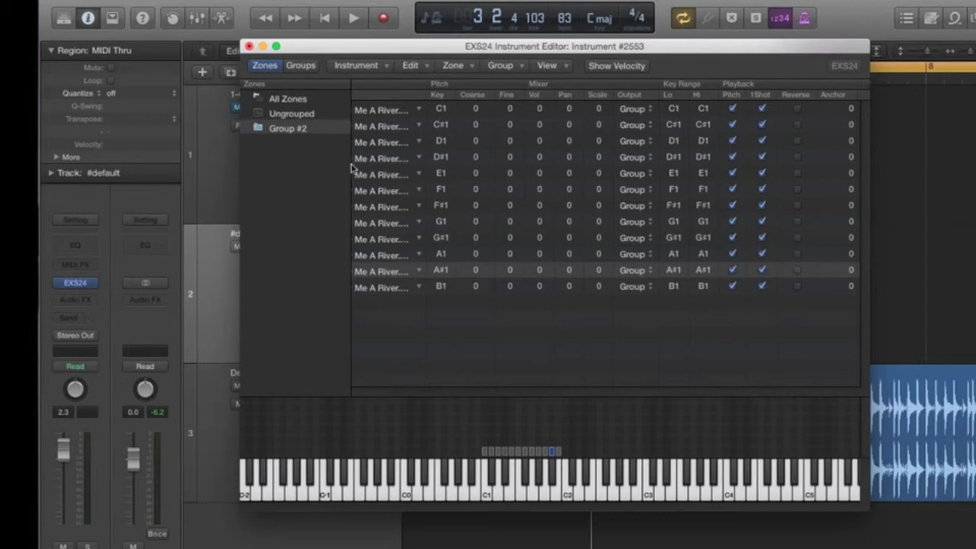
# Close the EXS24 plug-in window and minimise the Instrument Editor to uncover the whole arrangement.
pyautogui.hotkey('ctrl', 'Up')
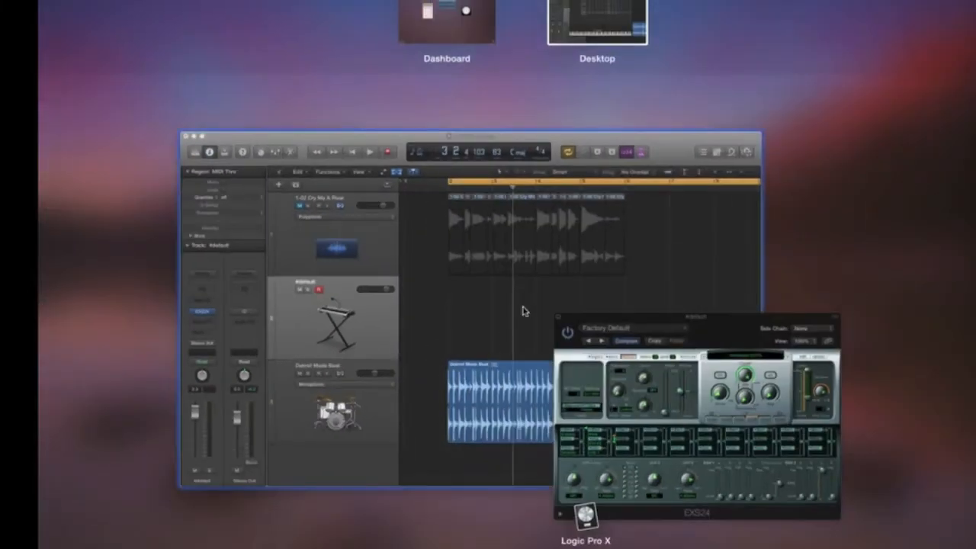
pyautogui.click(744, 331)
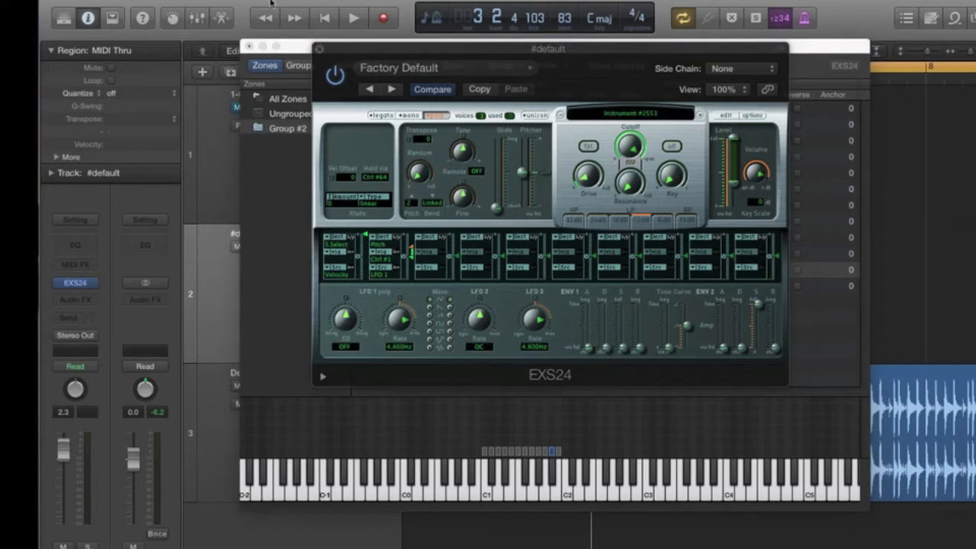
pyautogui.click(320, 48)
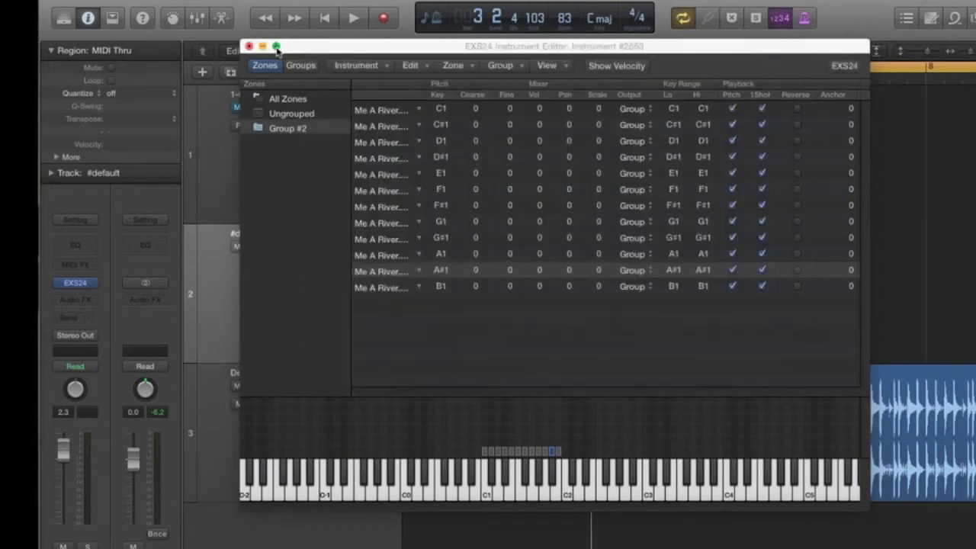
pyautogui.click(262, 47)
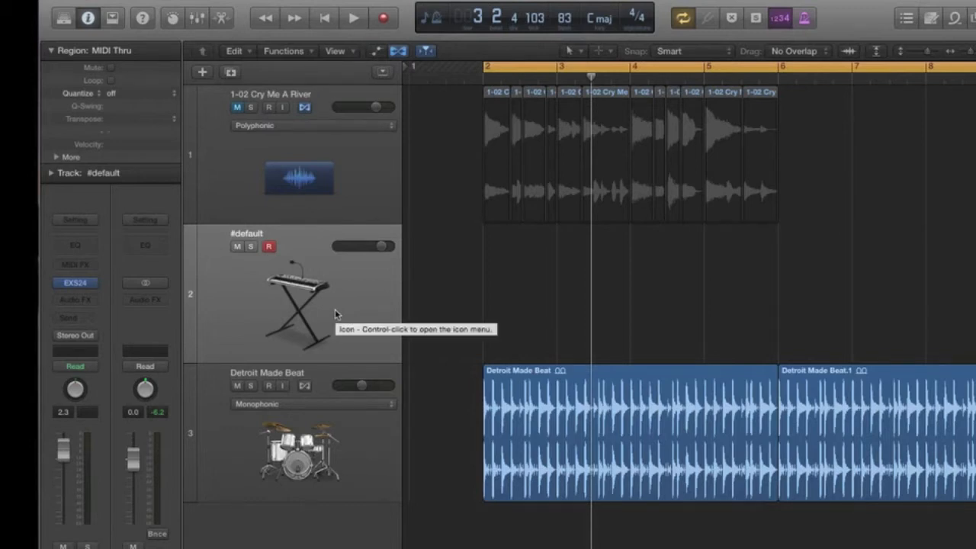
# Record a MIDI performance of the slices on the #default track over the drums, starting at bar 2.
pyautogui.press('Return')
pyautogui.press('space')
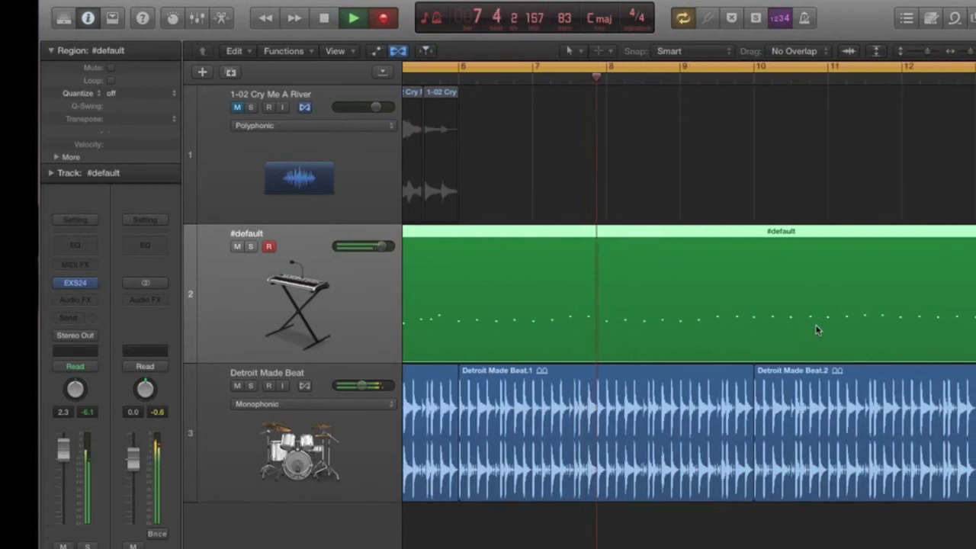
pyautogui.press('space')
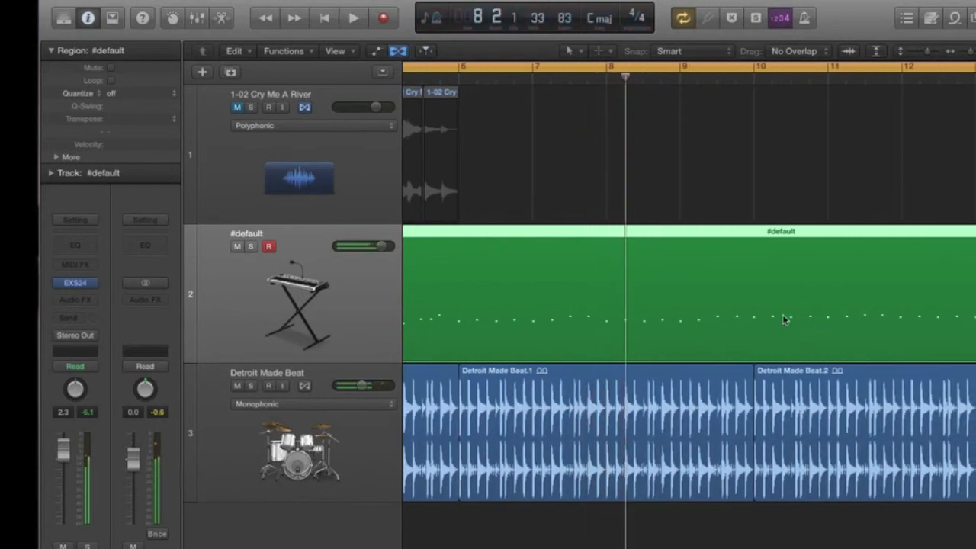
# Open the recorded #default region in the Piano Roll, examine its notes through bar 17, and close the editor.
pyautogui.hscroll(-8, 770, 311)
pyautogui.hscroll(10, 763, 307)
pyautogui.hscroll(10, 743, 304)
pyautogui.hscroll(-15, 742, 303)
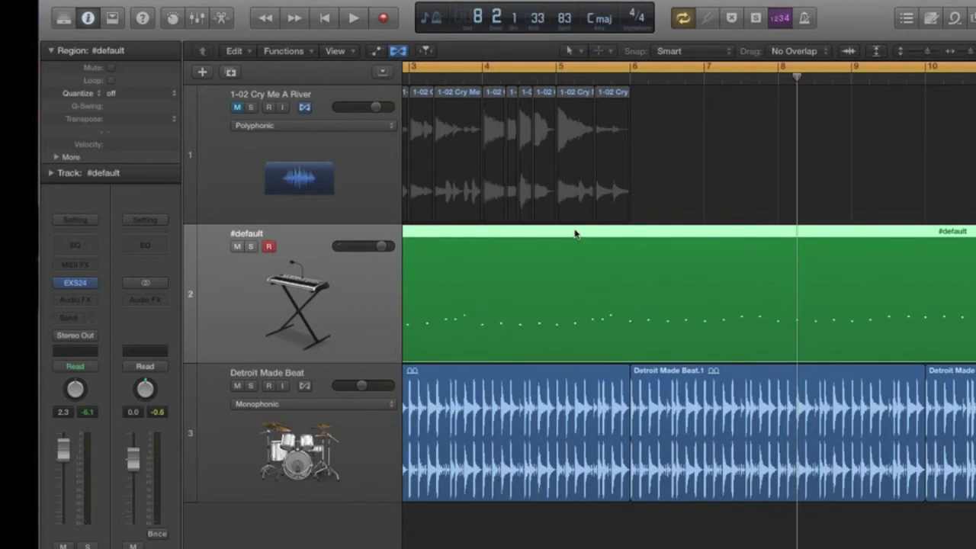
pyautogui.doubleClick(574, 230)
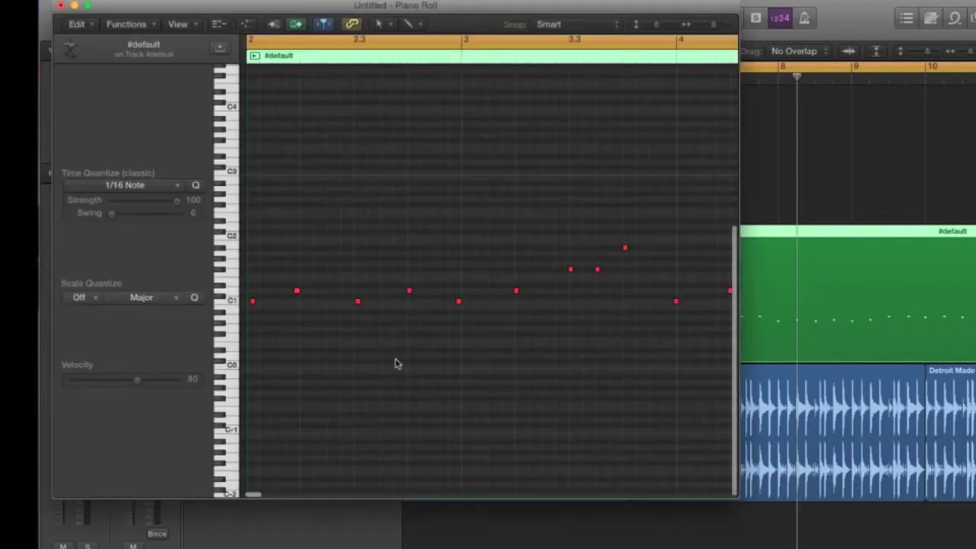
pyautogui.hscroll(-5, 405, 340)
pyautogui.hscroll(15, 406, 341)
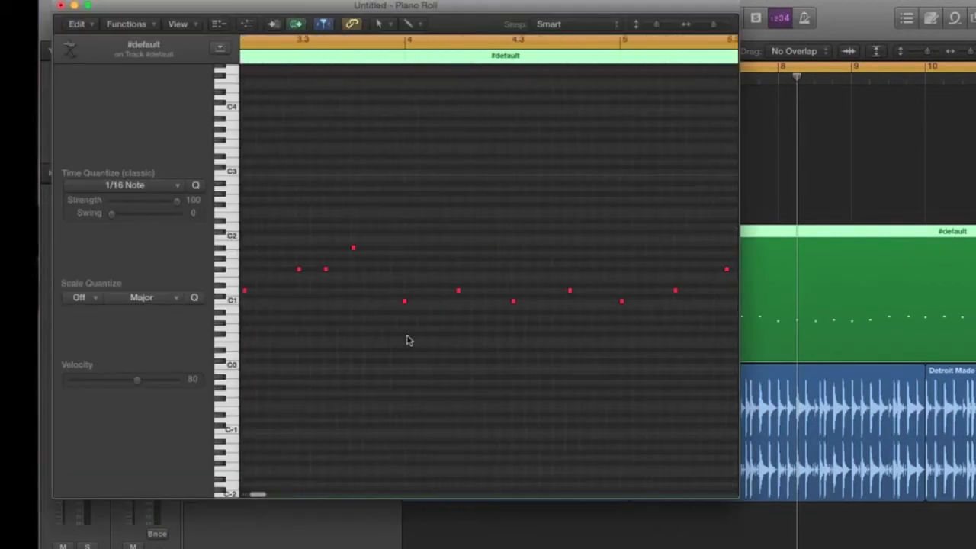
pyautogui.hscroll(20, 406, 341)
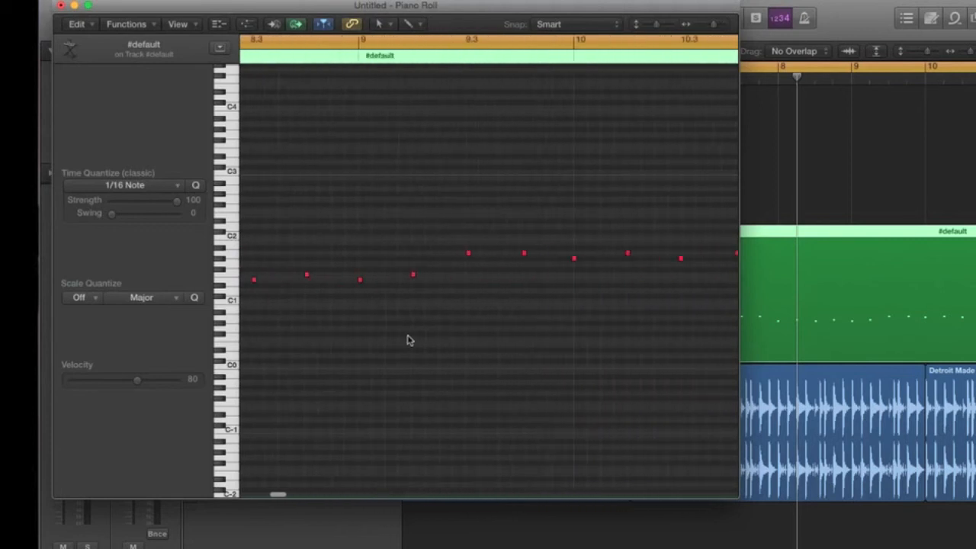
pyautogui.hscroll(5, 406, 341)
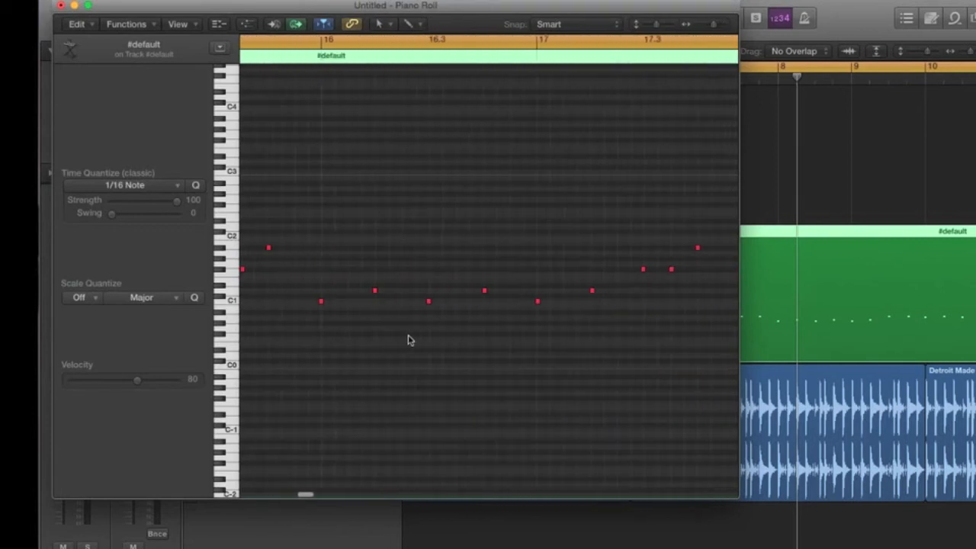
pyautogui.hscroll(-5, 408, 339)
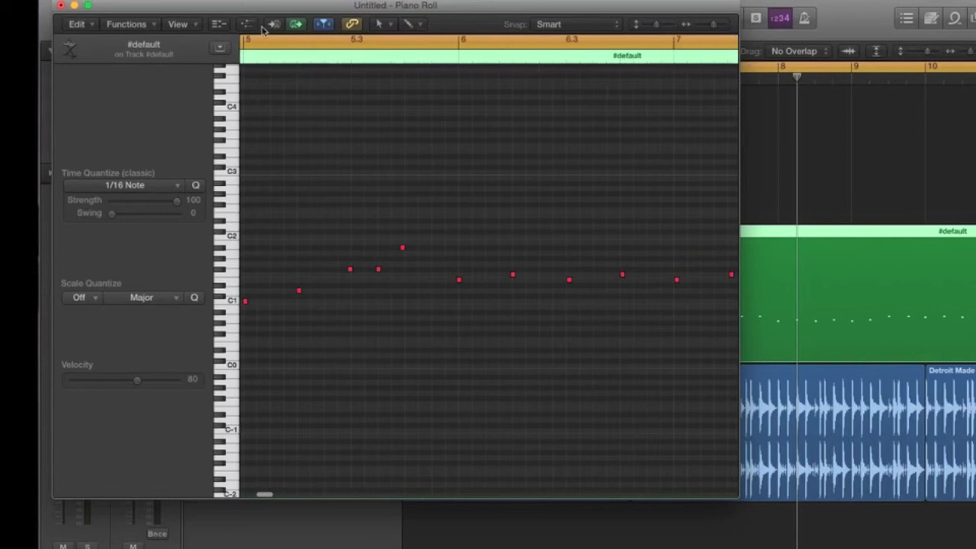
pyautogui.click(60, 6)
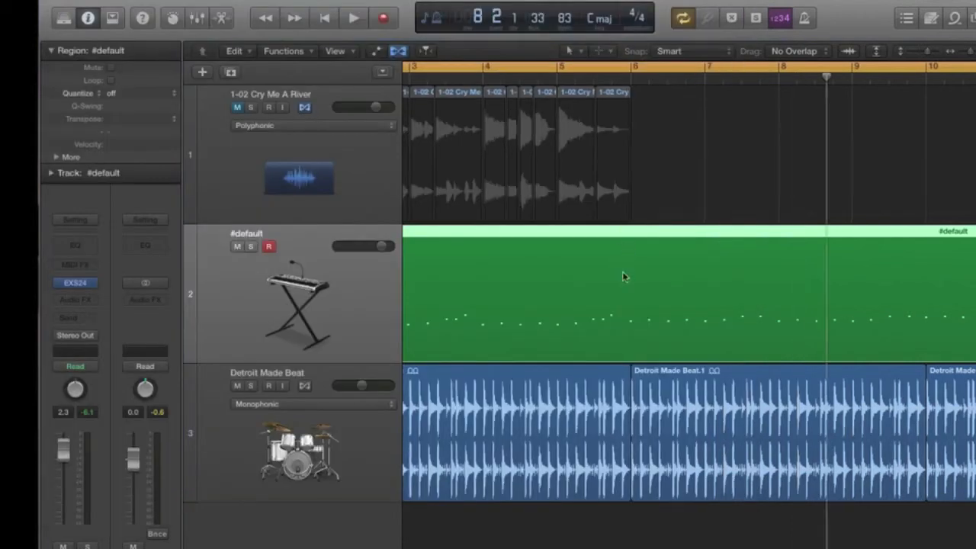
pyautogui.hscroll(-3, 622, 273)
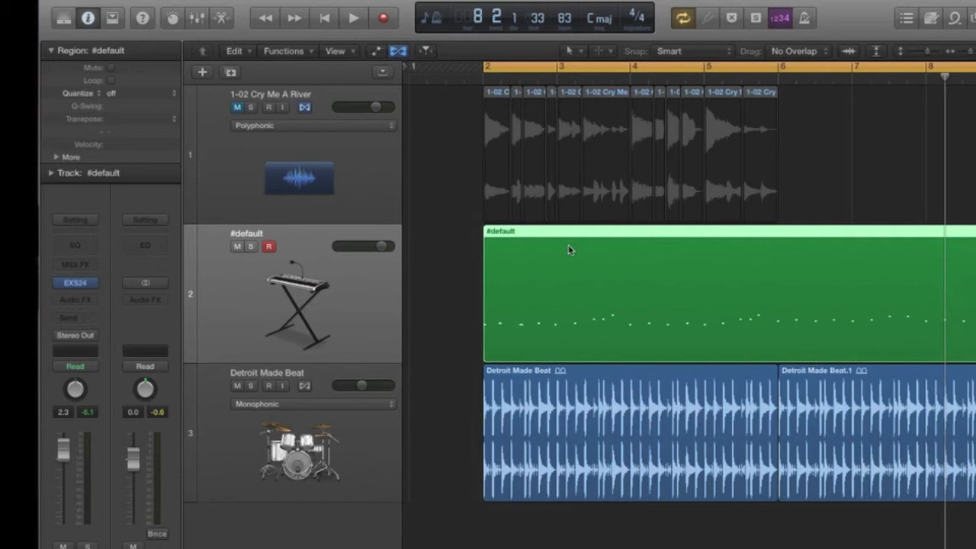
pyautogui.hscroll(2, 568, 250)
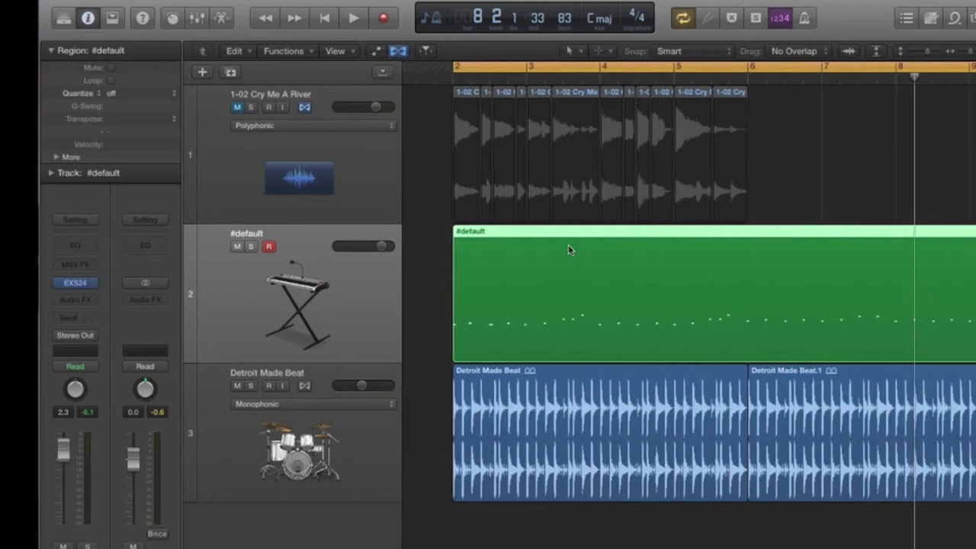